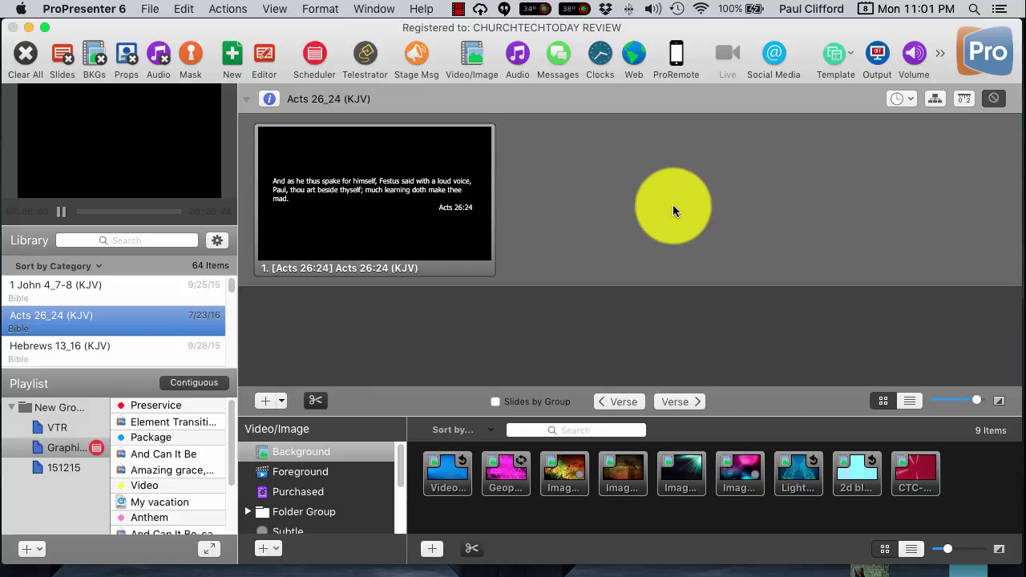
Apply the Bible template from the 16x9 RV Lower Thirds group to the Acts 26:24 slide and send the slide live
left_click(841, 58)
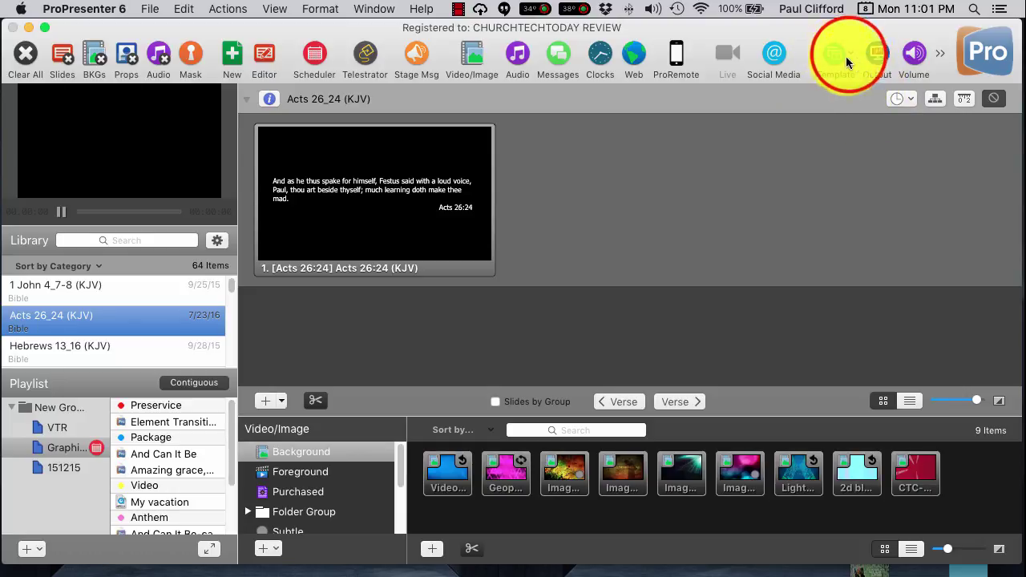
left_click(848, 56)
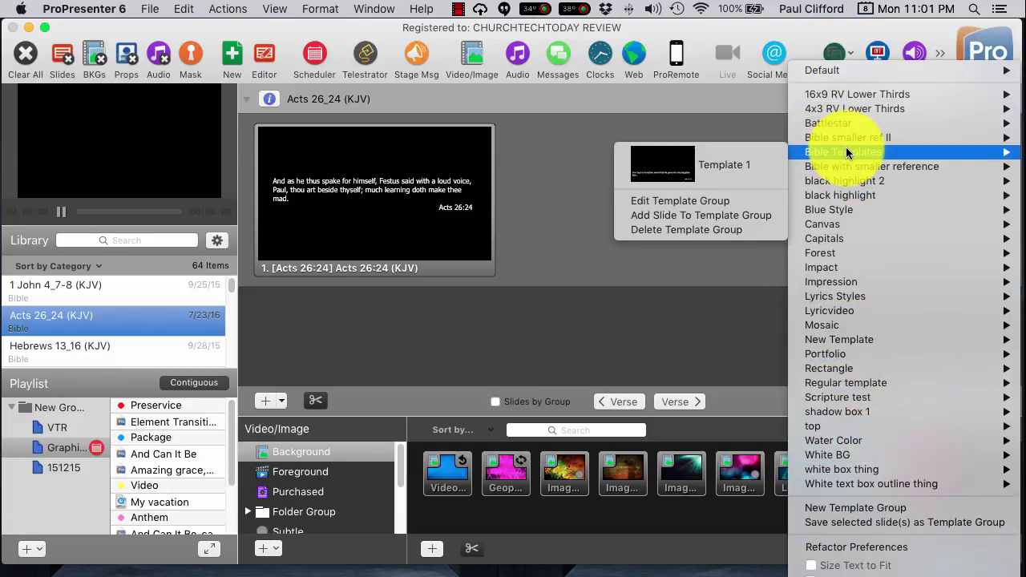
mouse_move(846, 138)
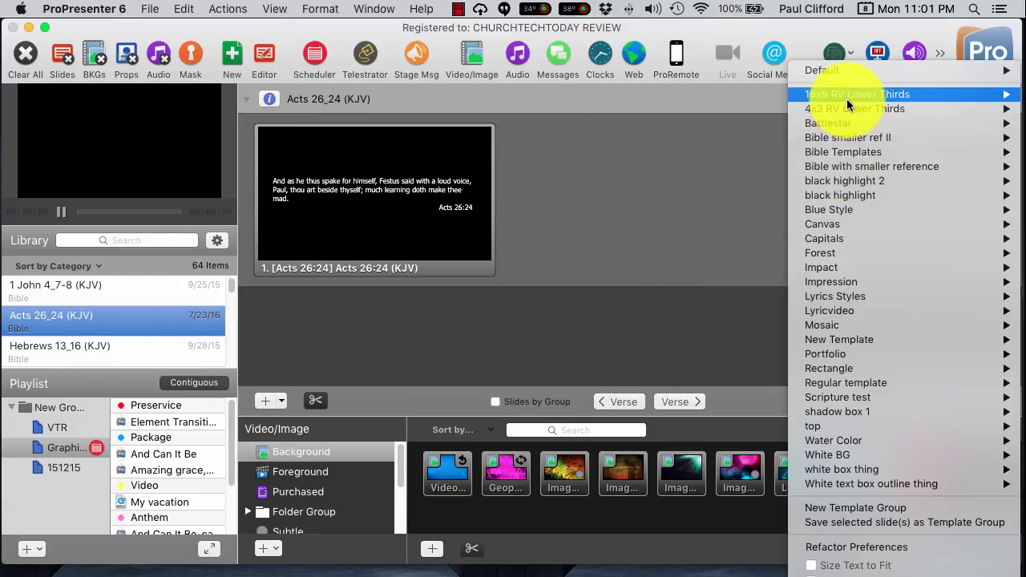
mouse_move(849, 97)
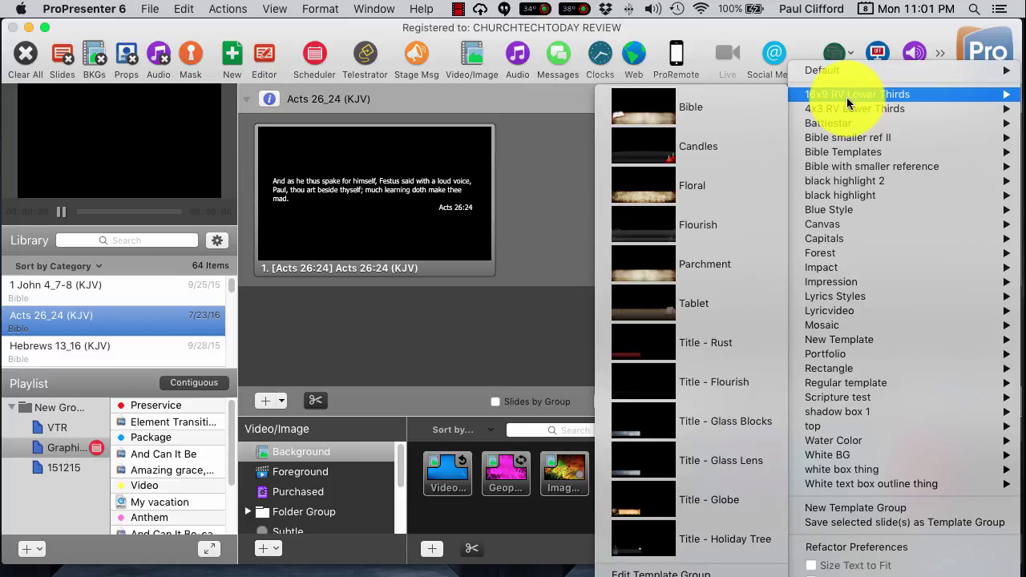
left_click(682, 109)
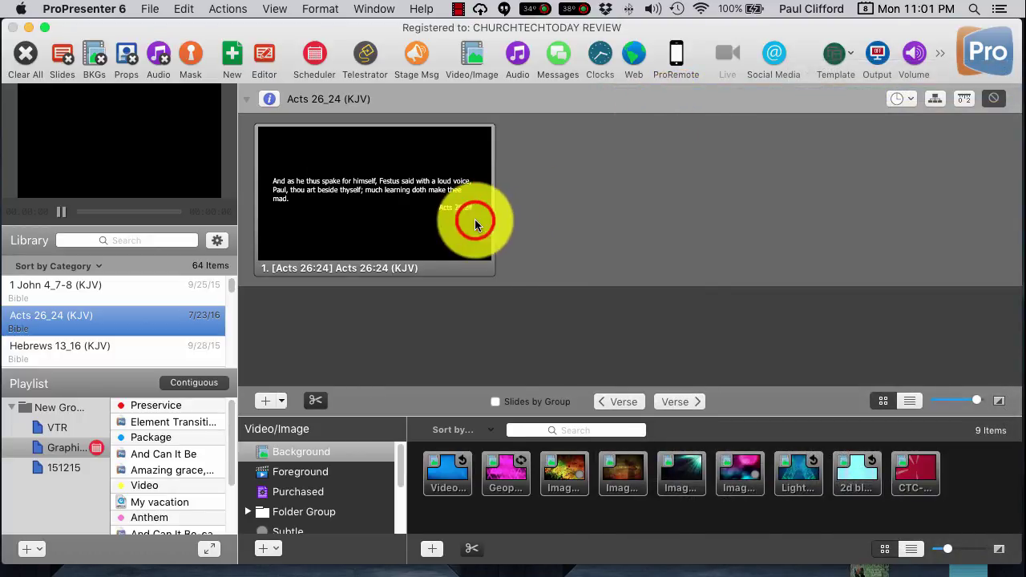
left_click(475, 219)
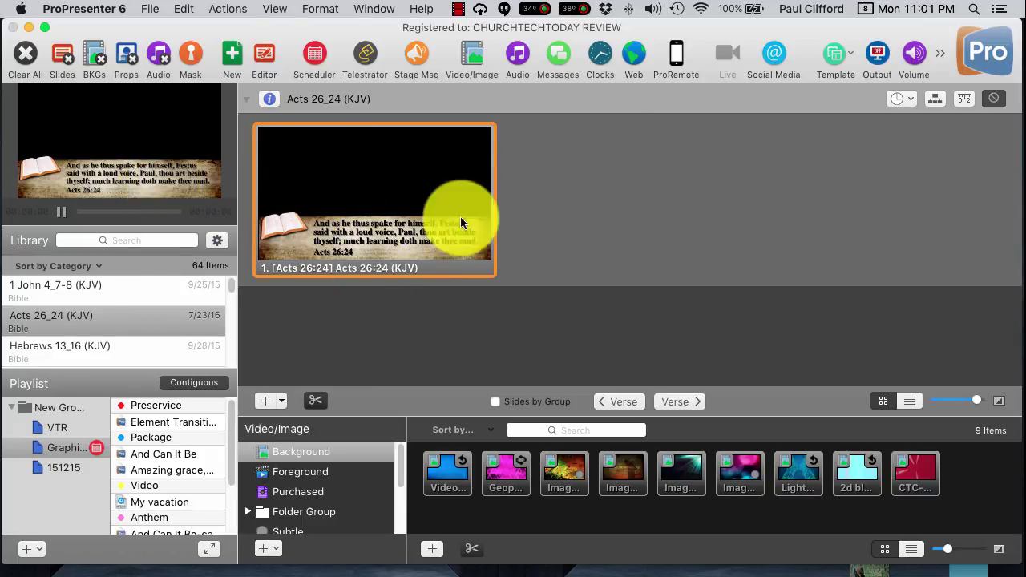
Switch the Acts 26:24 slide to the Floral template from the 16x9 RV Lower Thirds group
left_click(850, 62)
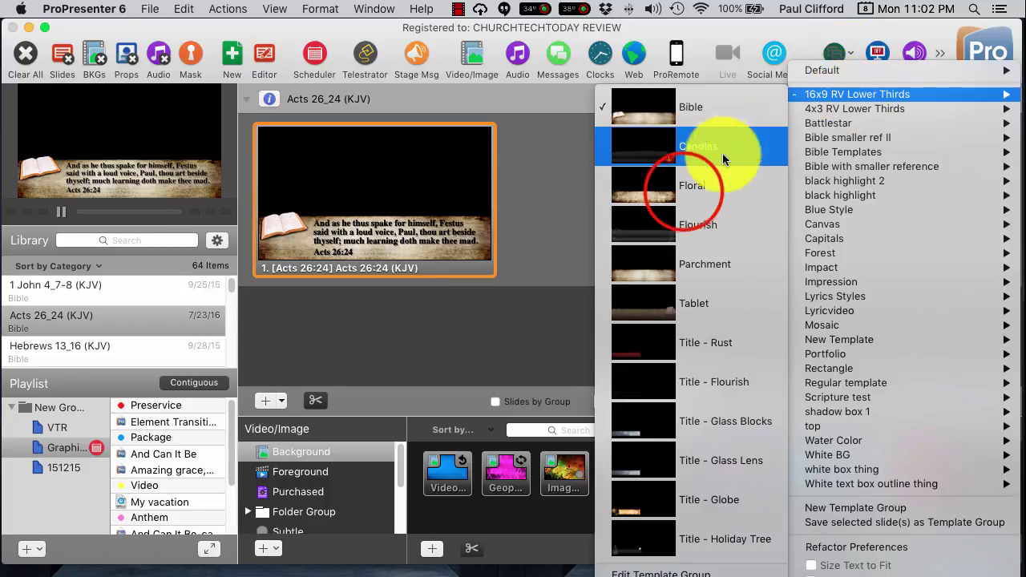
left_click(684, 190)
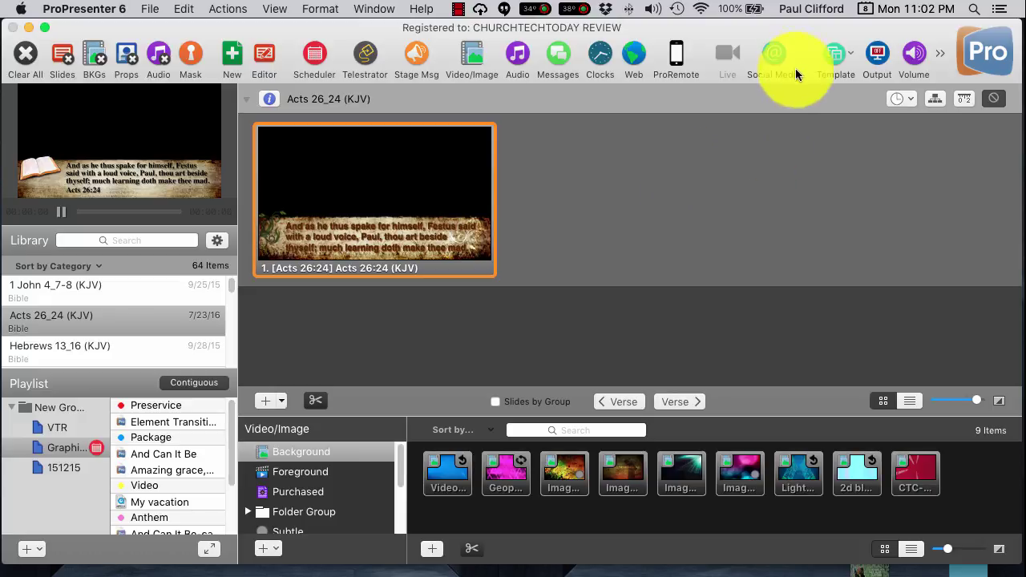
Open the 16x9 RV Lower Thirds template group for editing and select its Floral template
left_click(841, 60)
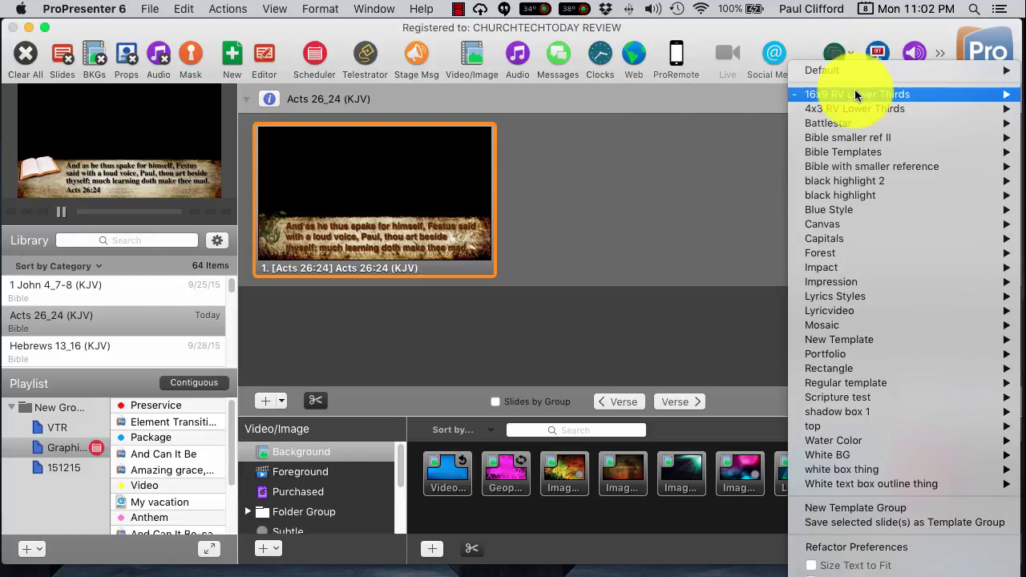
mouse_move(857, 97)
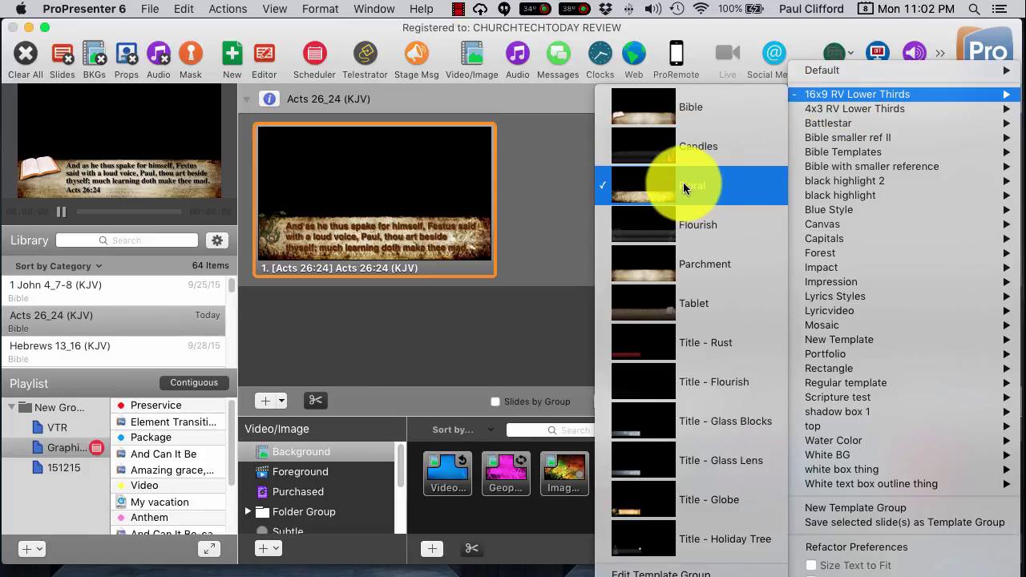
left_click(648, 574)
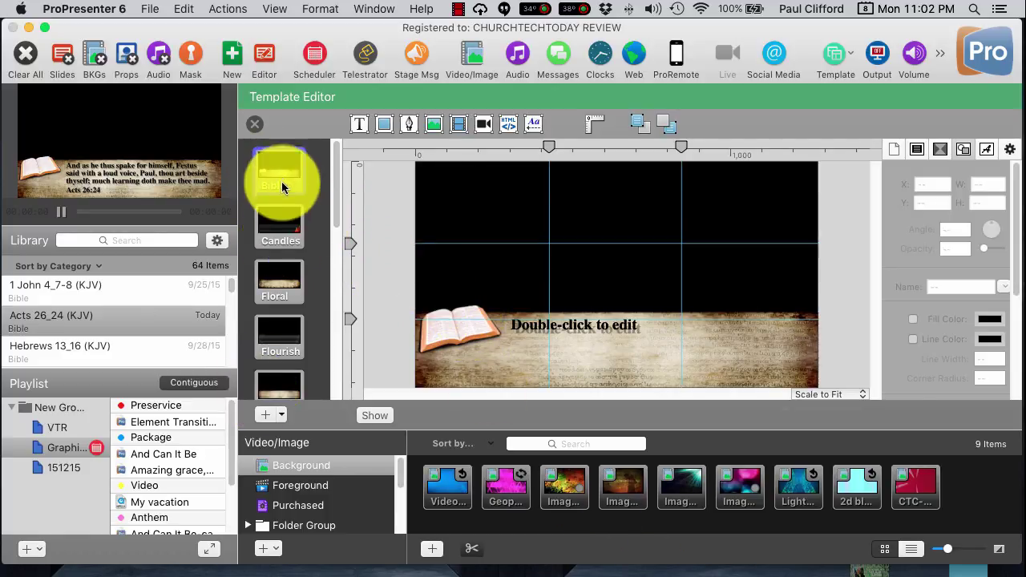
scroll(281, 181, "down", 1)
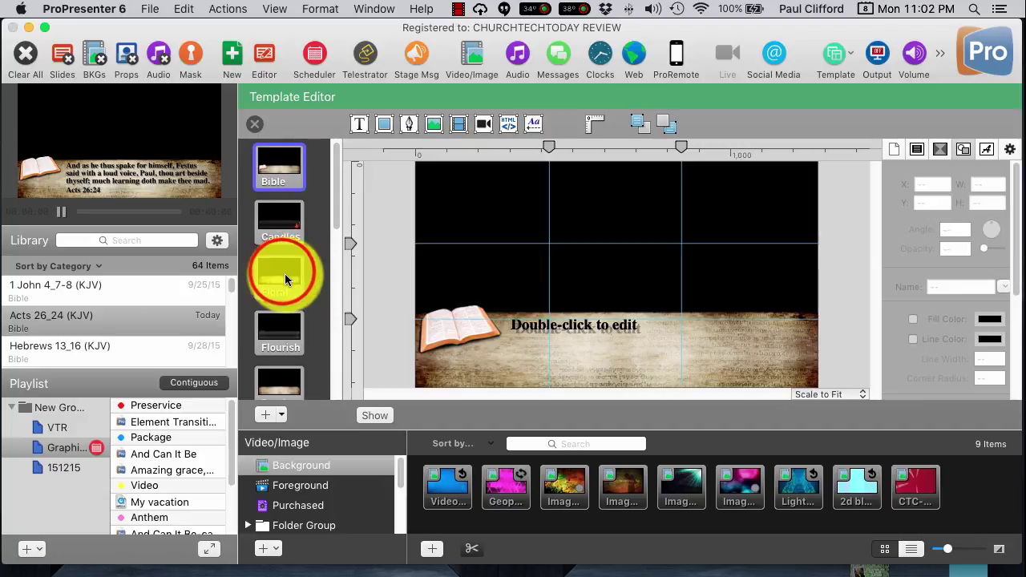
left_click(282, 270)
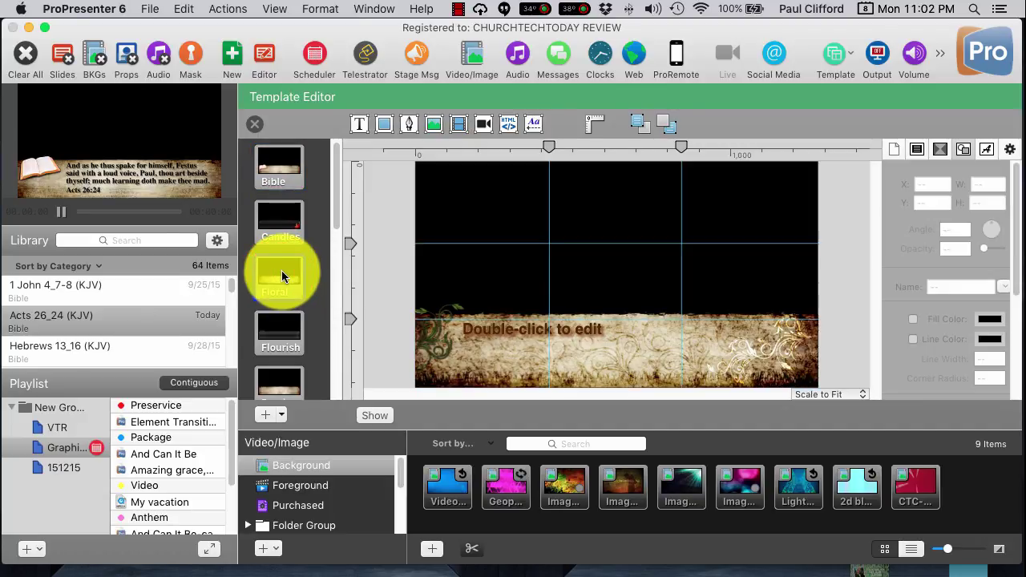
Select the text element on the Floral template and bring up its text formatting settings
left_click(504, 333)
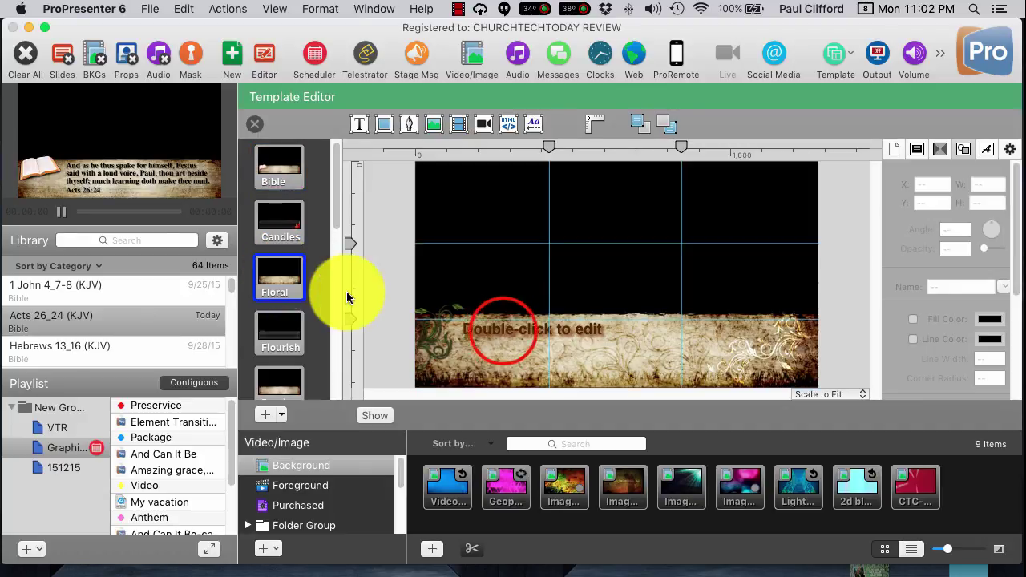
left_click(503, 330)
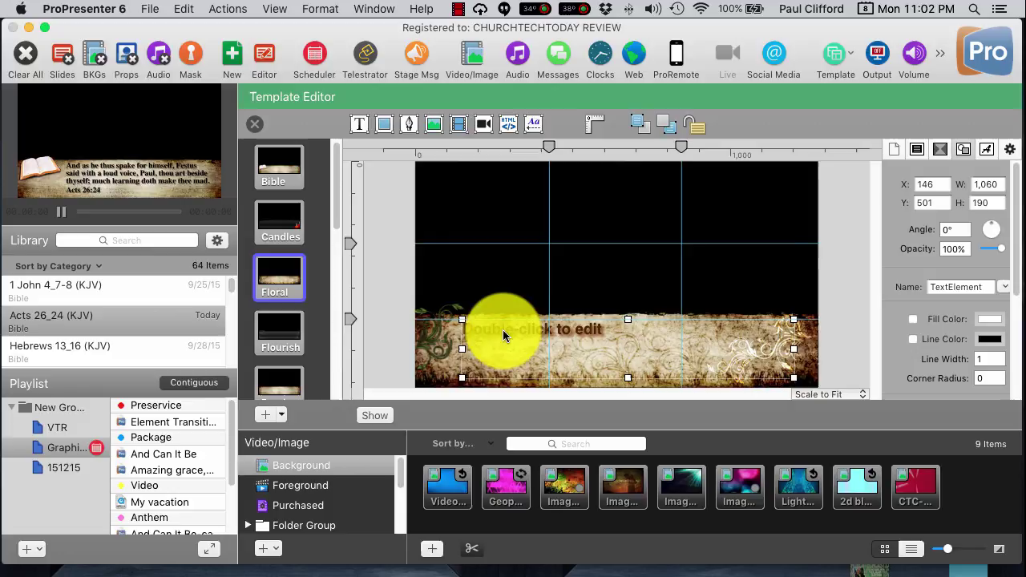
left_click(992, 152)
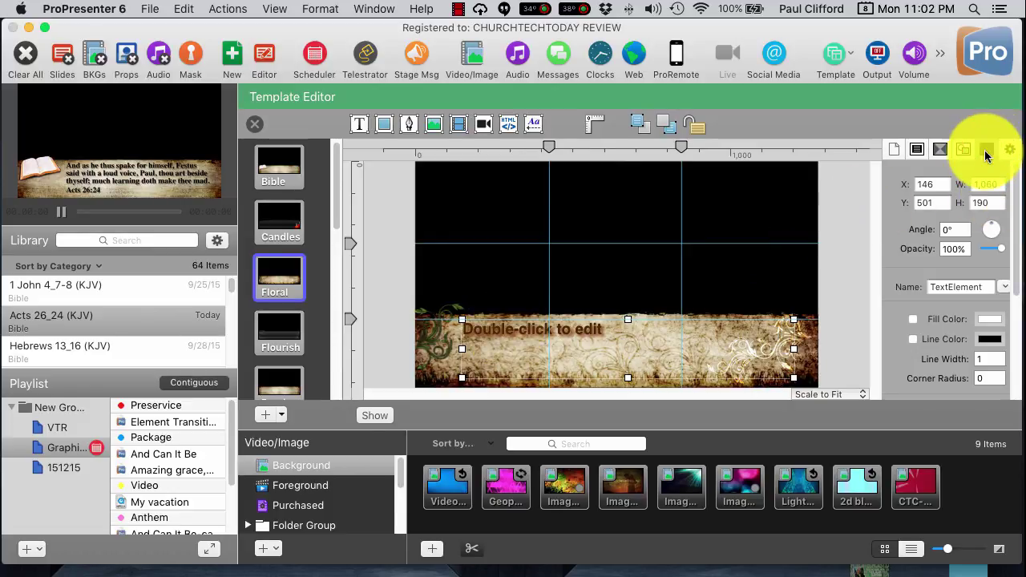
left_click(987, 152)
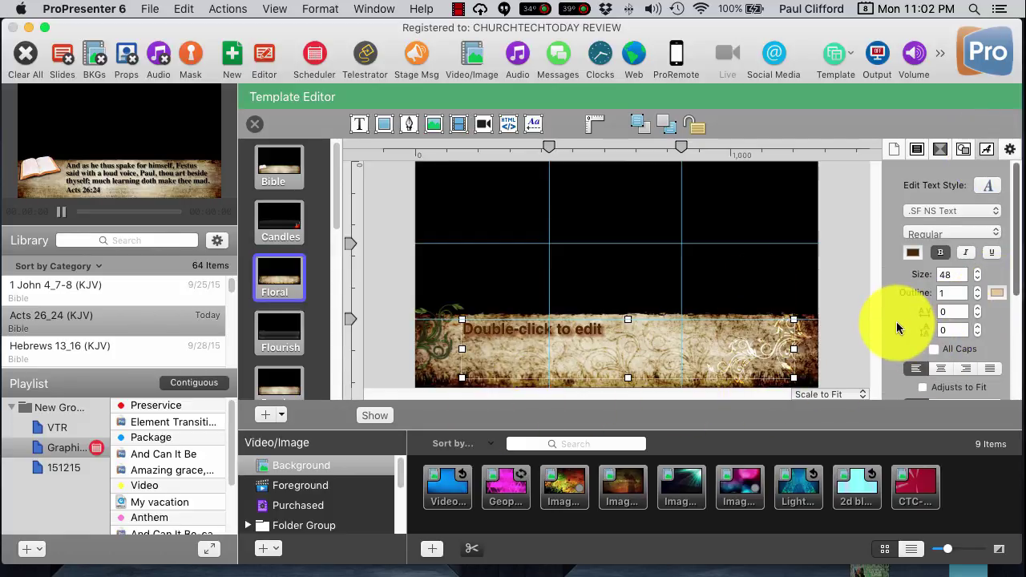
scroll(898, 327, "down", 3)
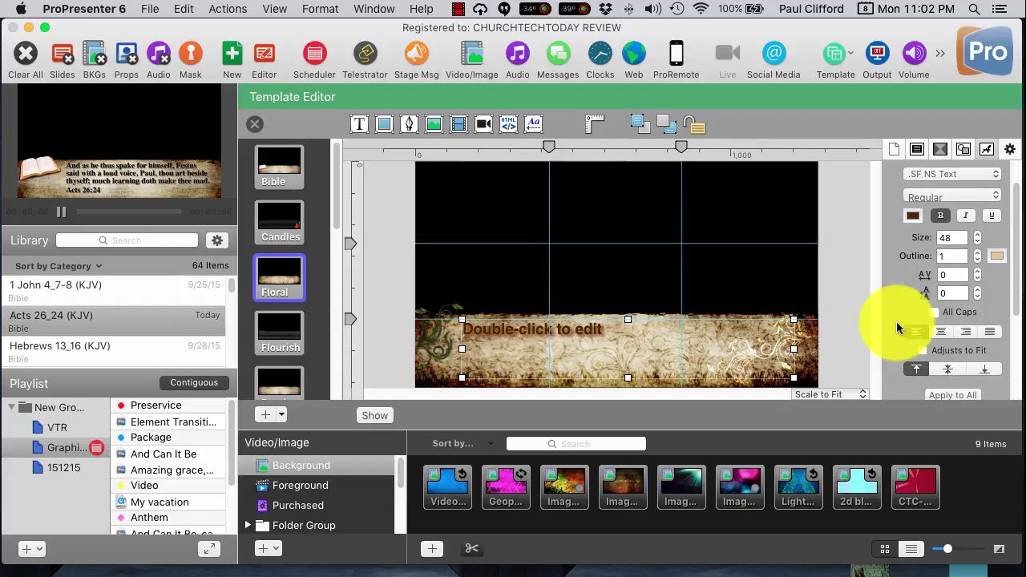
scroll(896, 327, "down", 2)
scroll(896, 328, "up", 4)
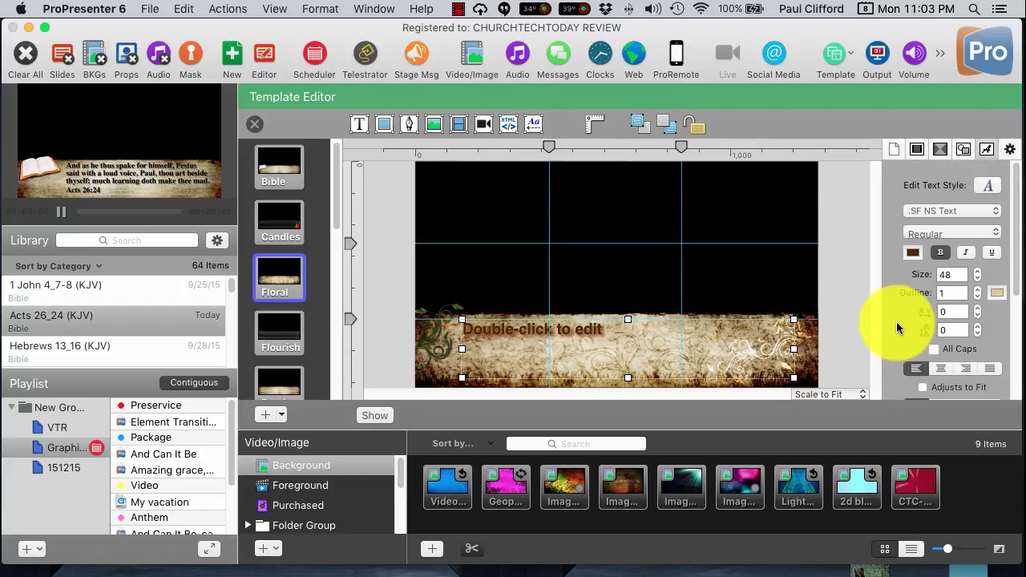
Set the text colour of the Floral template's text element to Mercury
left_click(911, 254)
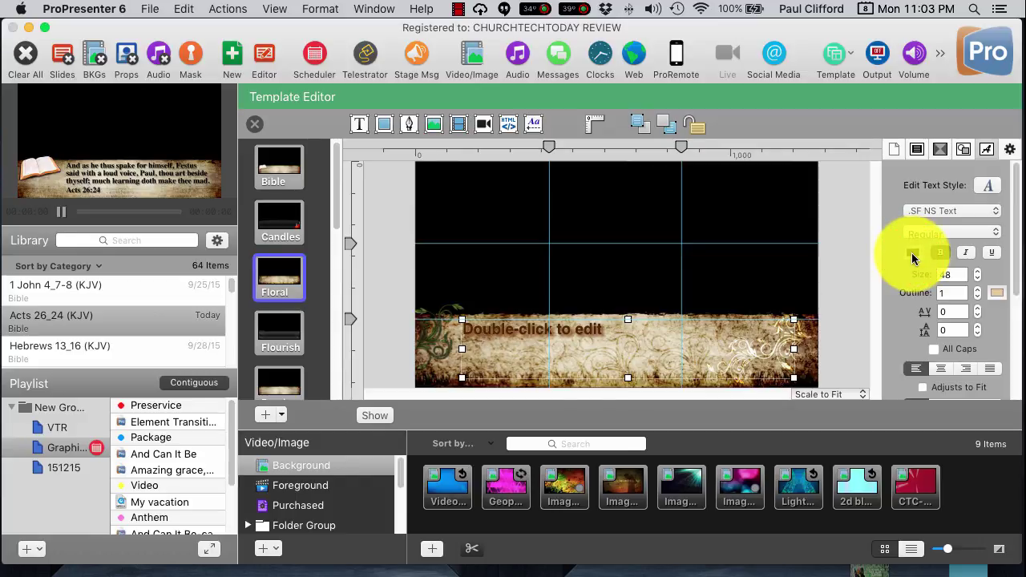
left_click(614, 251)
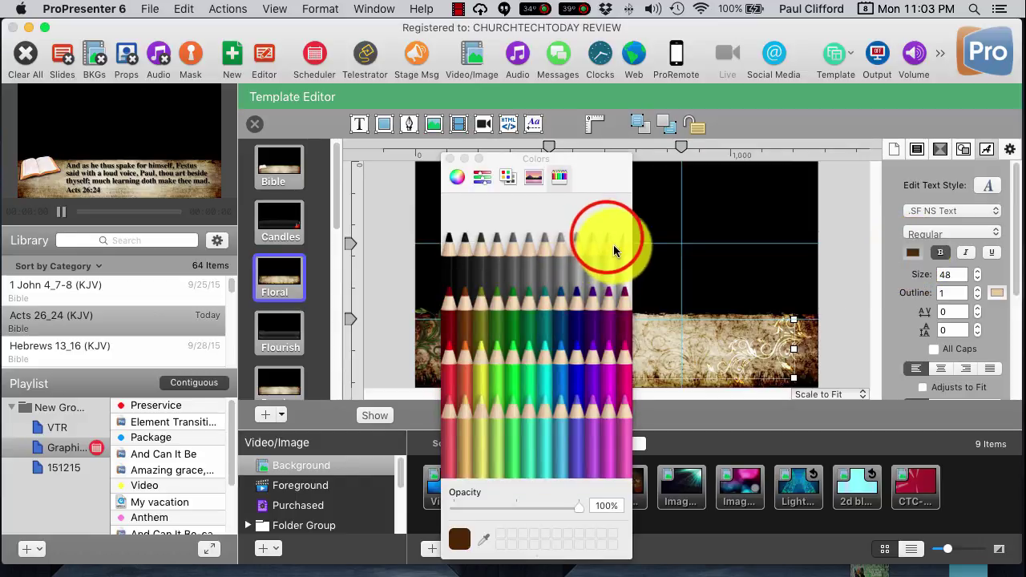
left_click(605, 239)
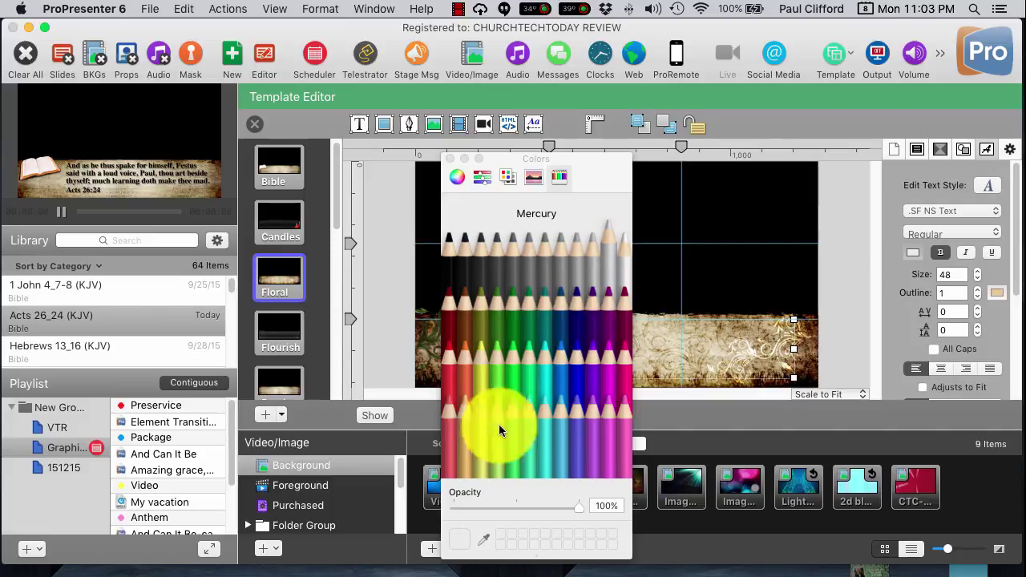
left_click(450, 160)
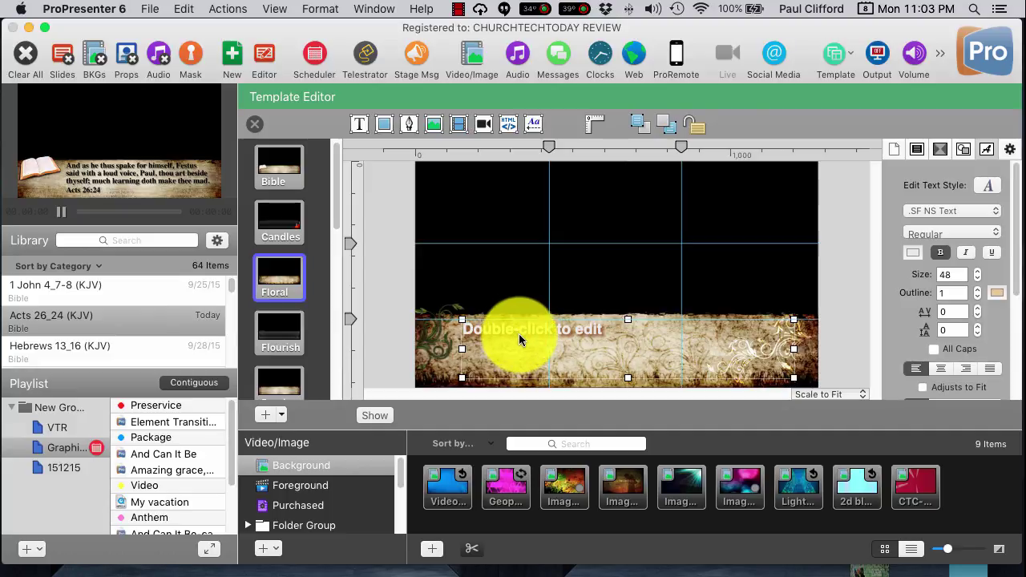
Set the text colour of the Floral template's text element to Snow
left_click(913, 253)
left_click(626, 238)
left_click(625, 236)
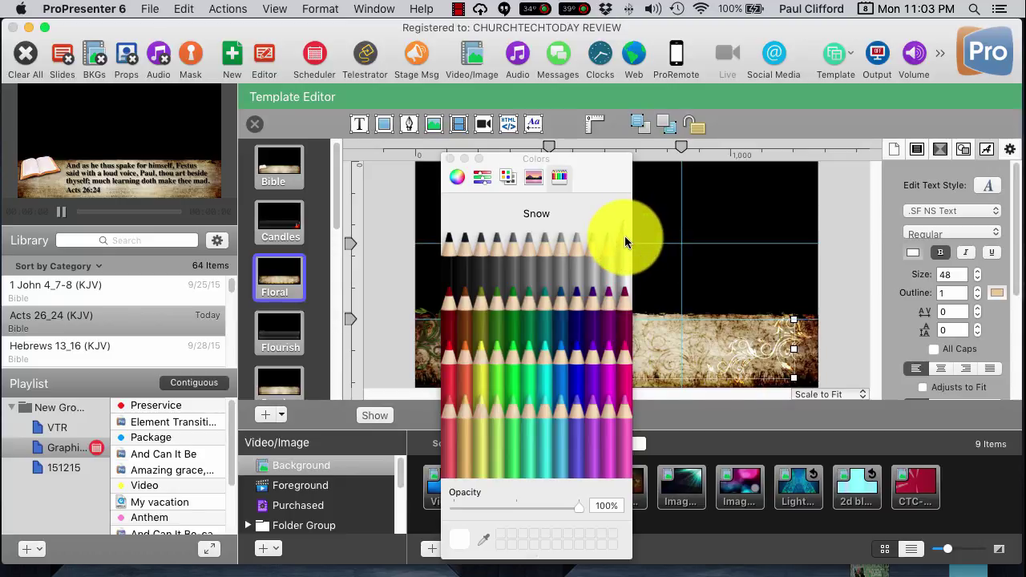
left_click(430, 166)
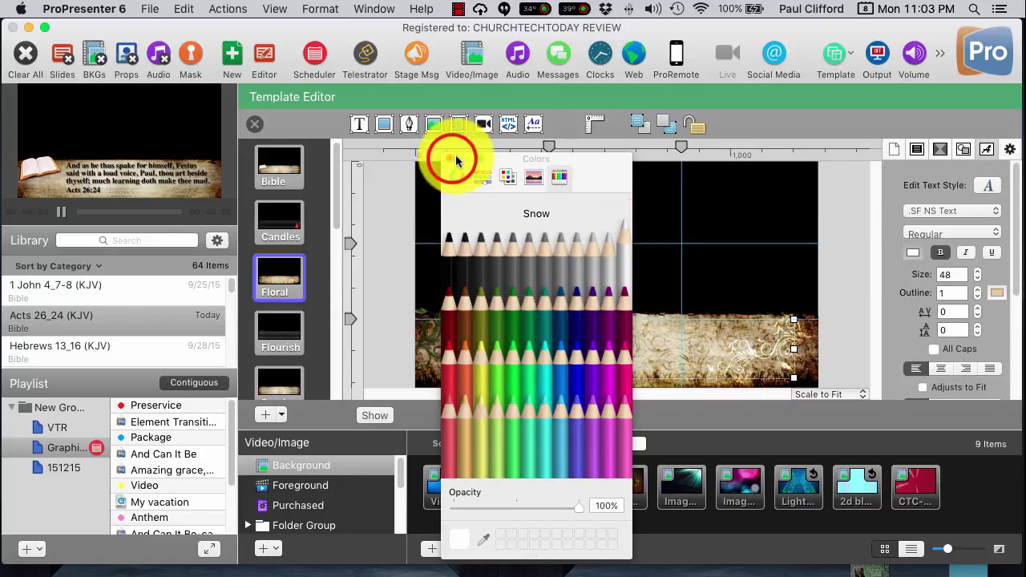
left_click(451, 157)
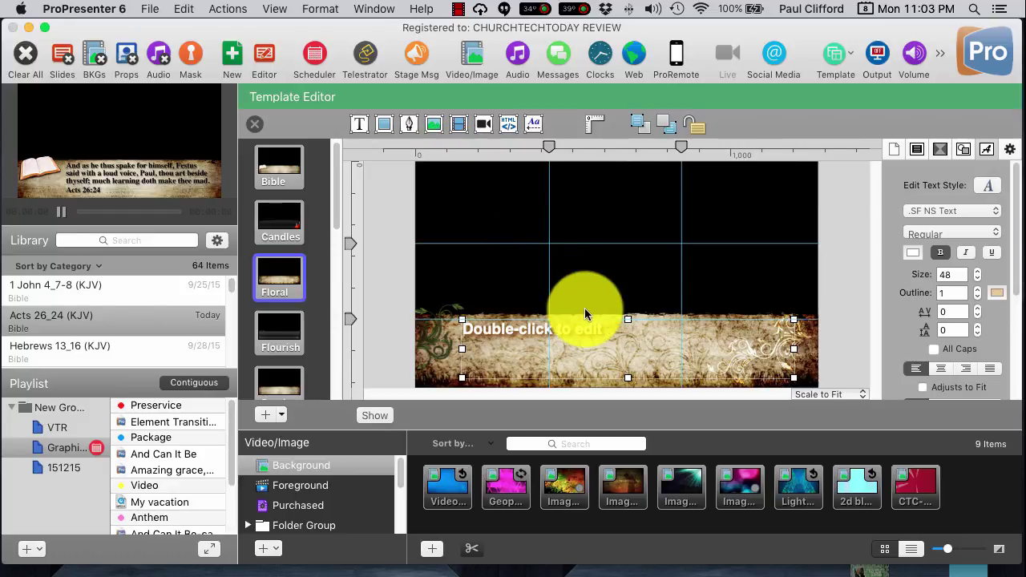
Set the text outline colour of the Floral template's text element to Licorice
left_click(996, 296)
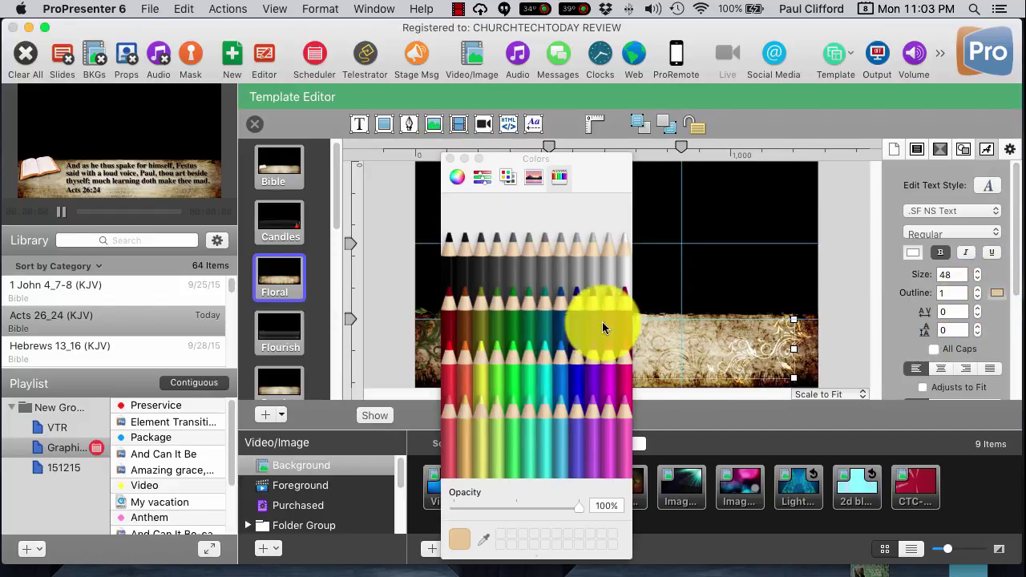
left_click(445, 241)
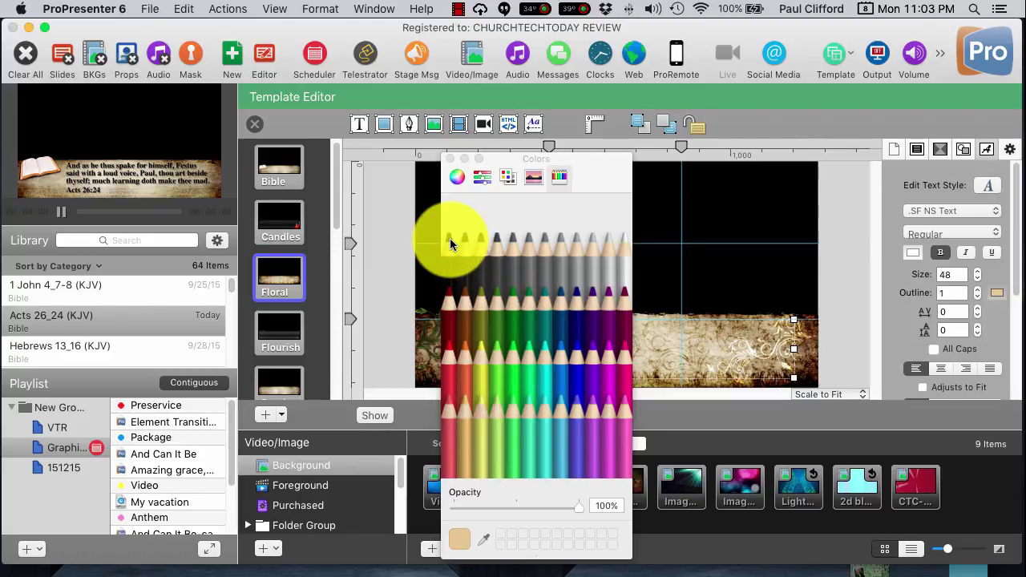
left_click(437, 145)
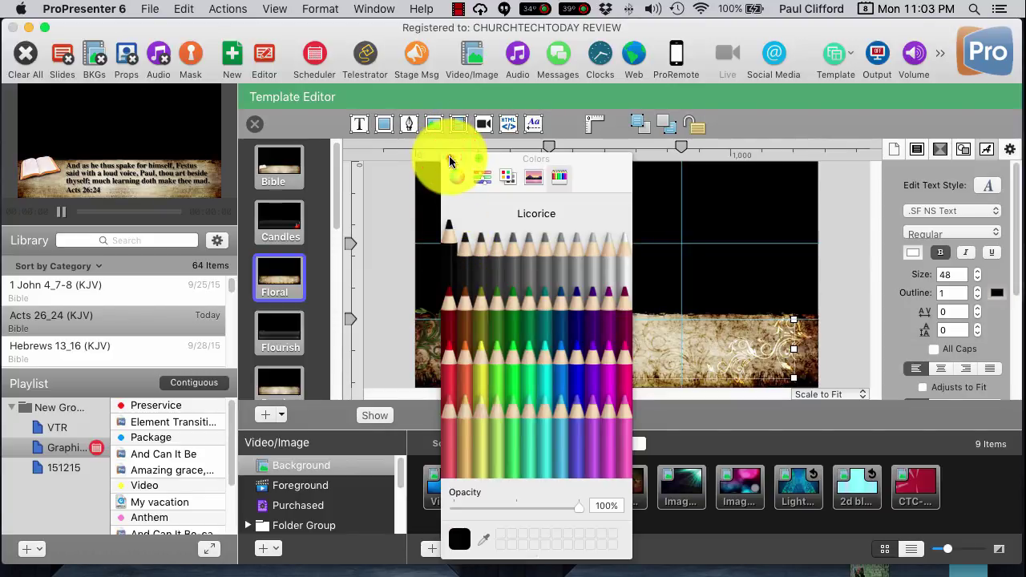
left_click(449, 158)
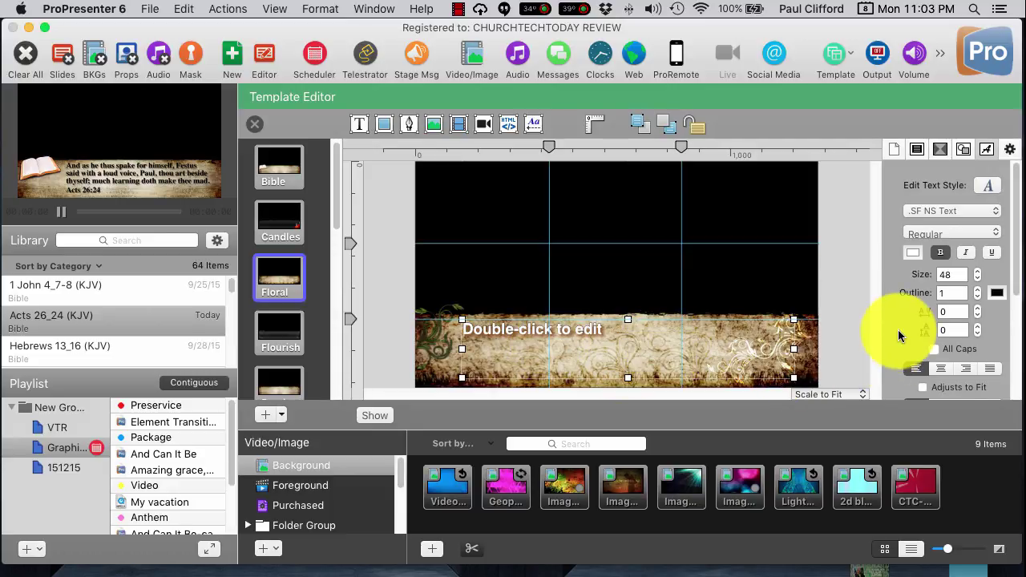
Set the shadow colour of the Floral template's text element to grey and close the template editor
scroll(898, 330, "down", 3)
scroll(898, 329, "up", 3)
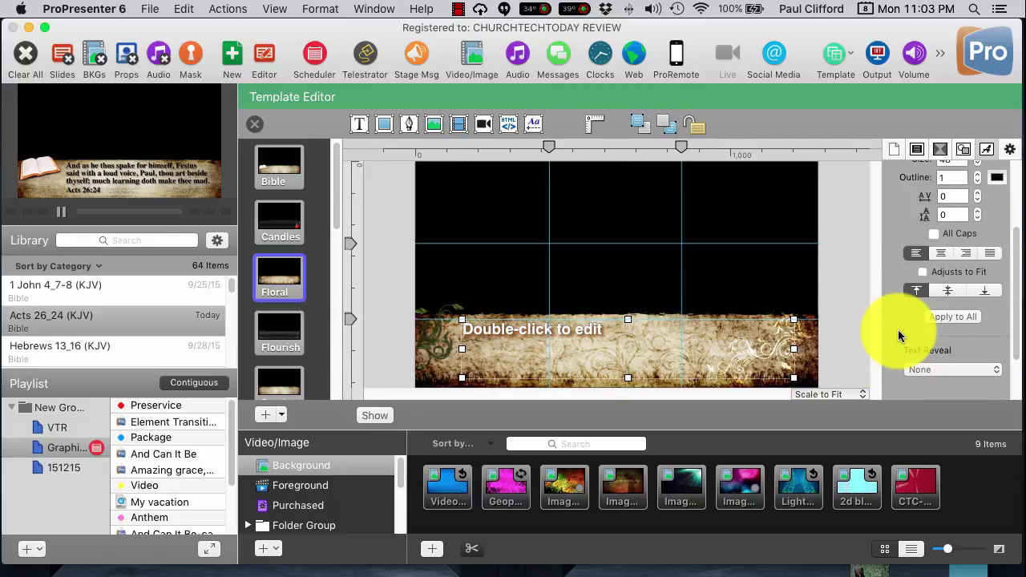
left_click(935, 156)
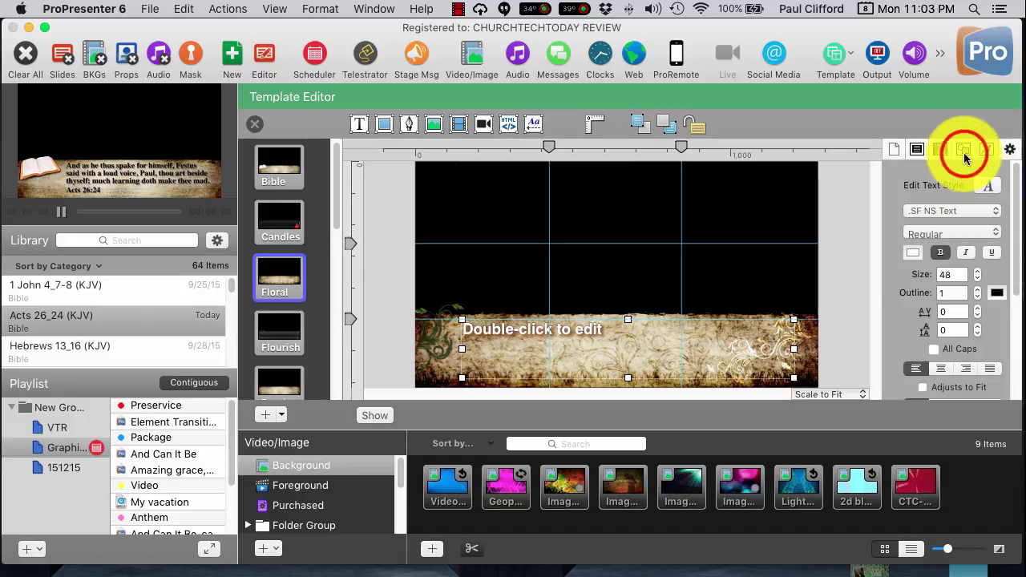
left_click(965, 155)
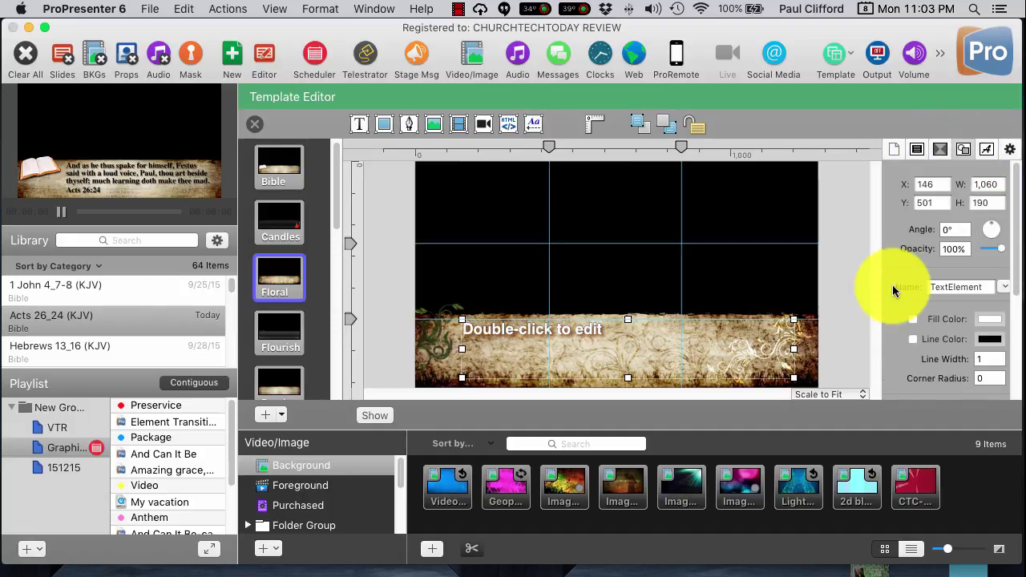
scroll(892, 284, "down", 3)
scroll(893, 287, "down", 1)
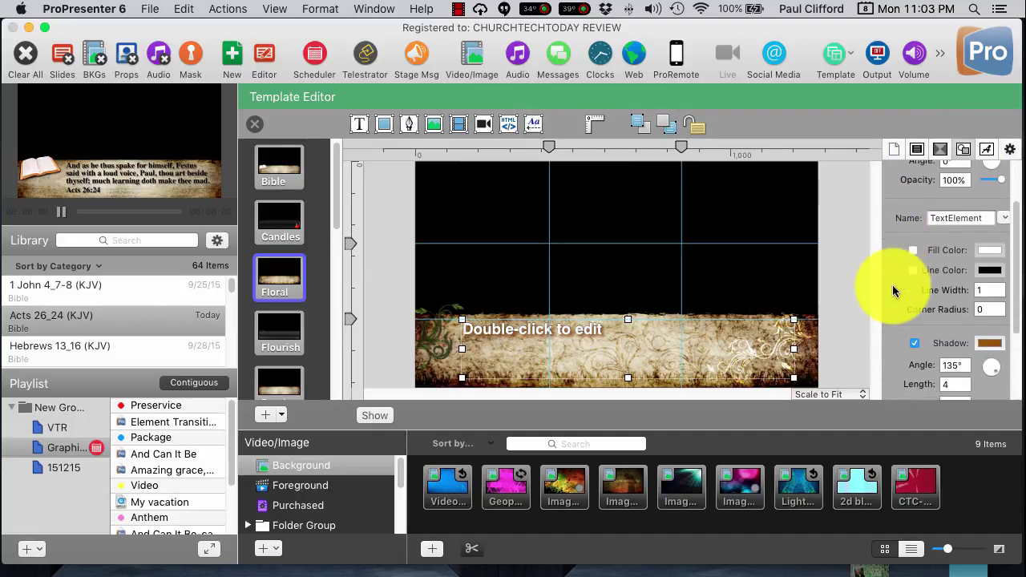
left_click(991, 329)
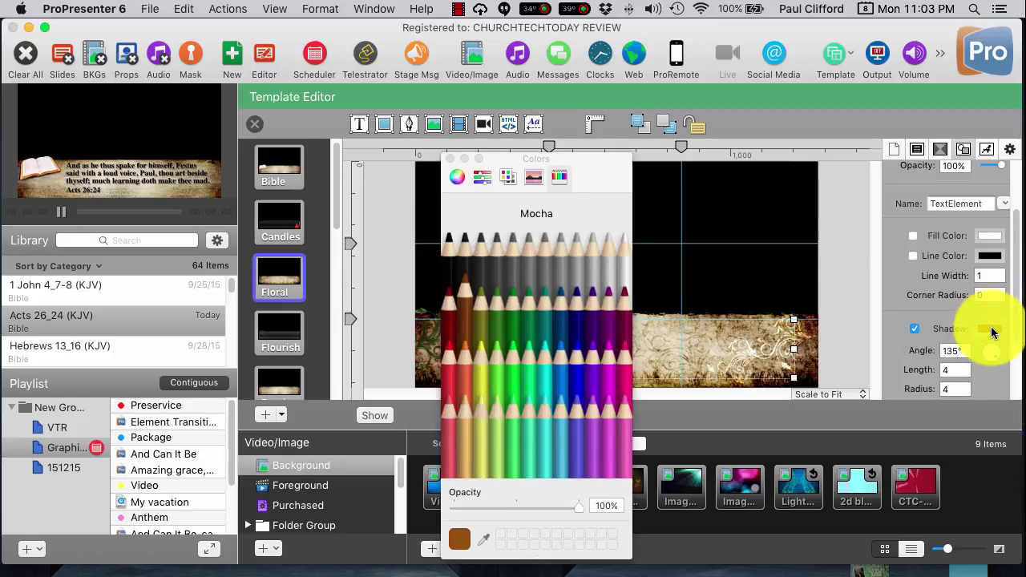
left_click(492, 241)
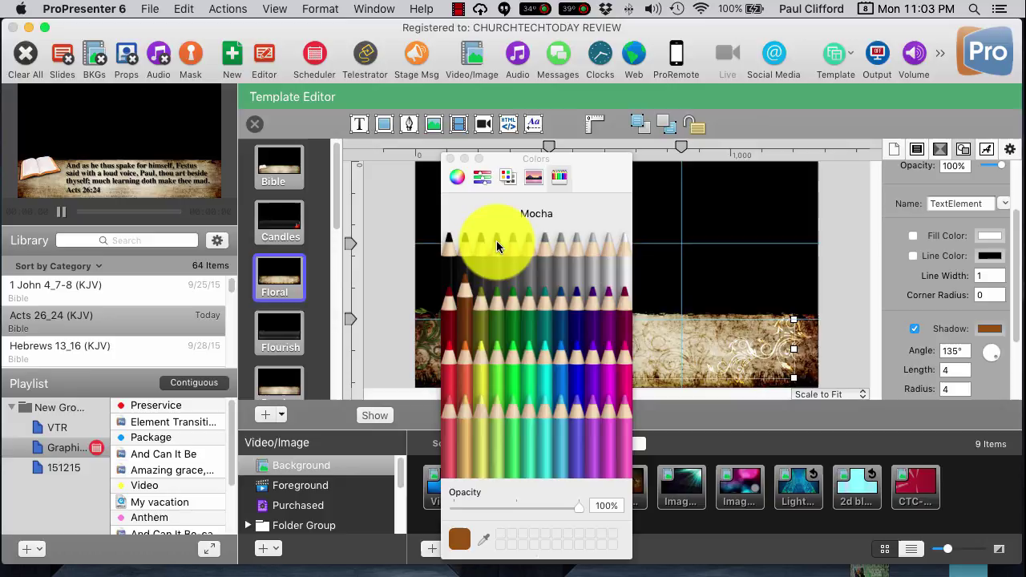
left_click(454, 150)
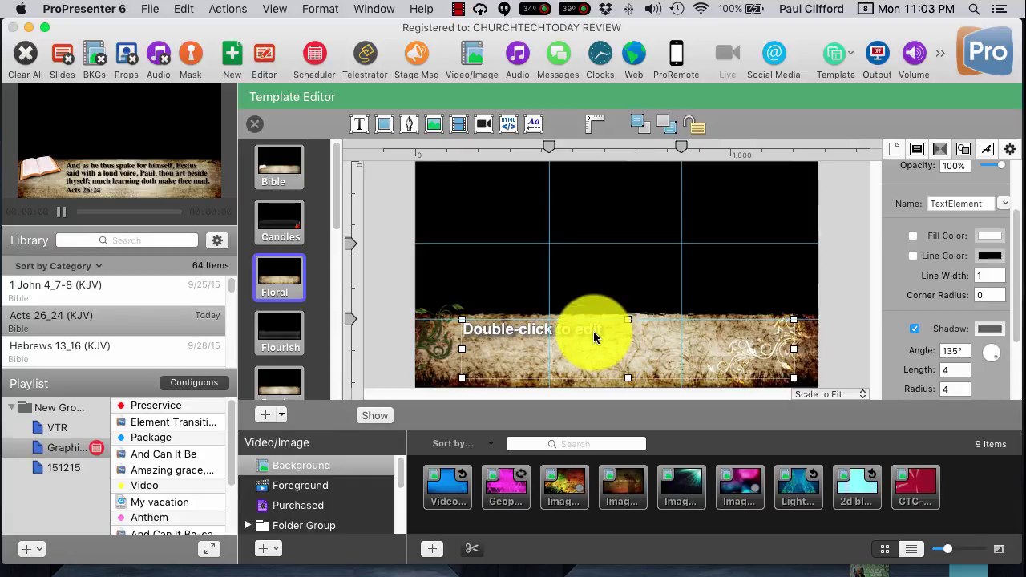
left_click(254, 132)
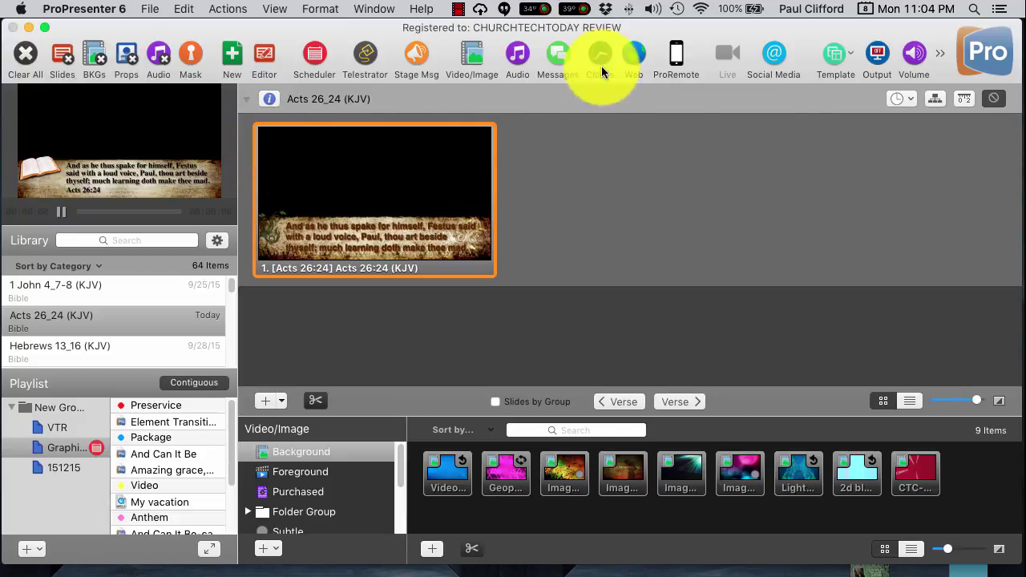
Reapply the Floral template from 16x9 RV Lower Thirds to the Acts 26:24 slide and send the slide to the output
left_click(834, 60)
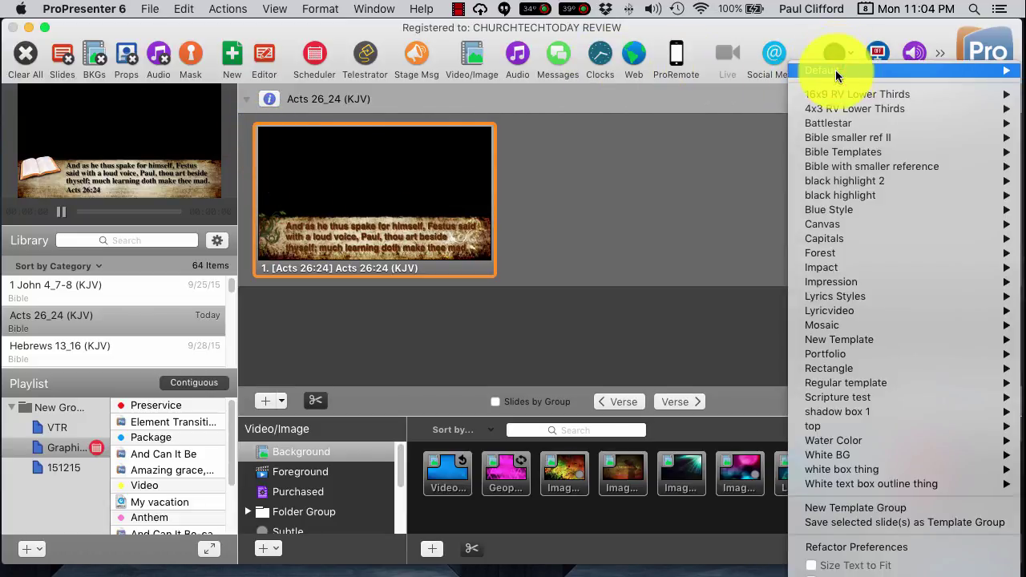
mouse_move(837, 99)
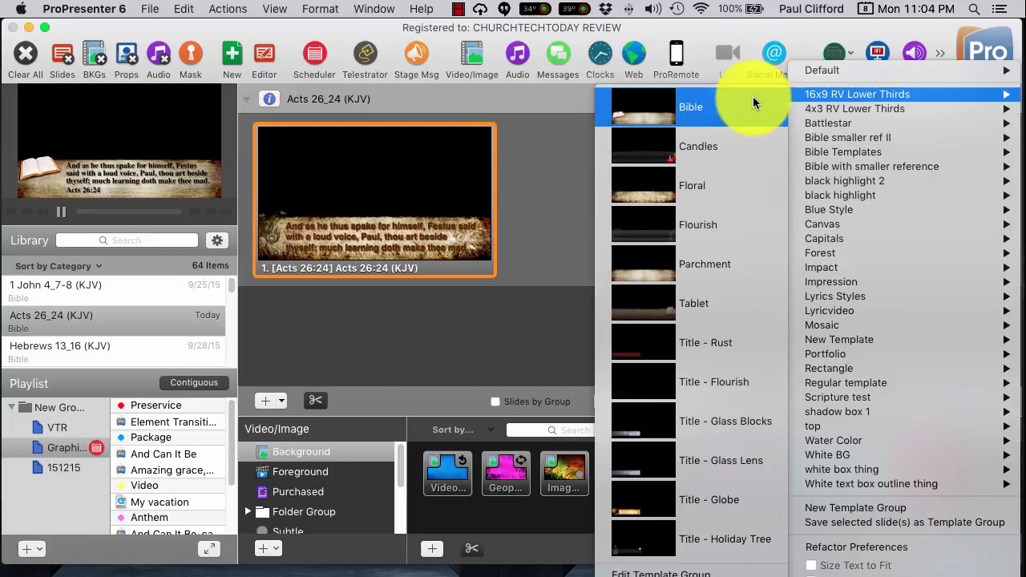
left_click(690, 188)
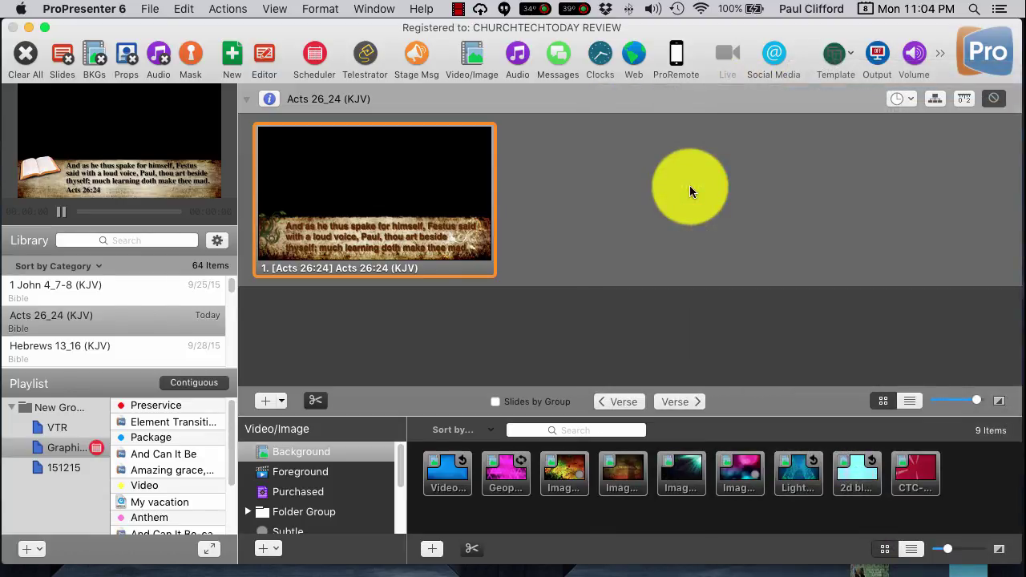
left_click(397, 241)
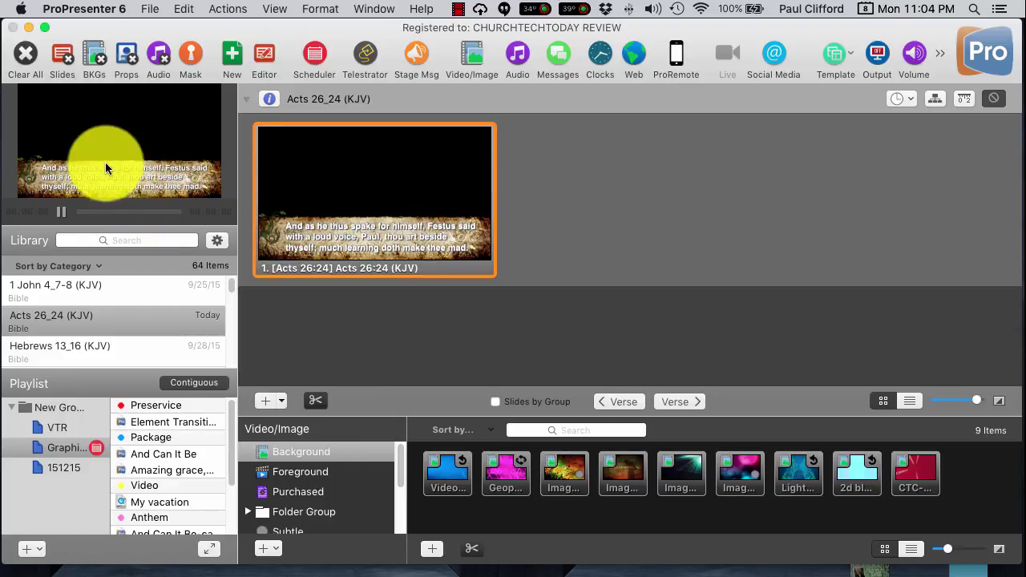
Enlarge the live output preview by widening and heightening its pane
left_click_drag(229, 237, 238, 222)
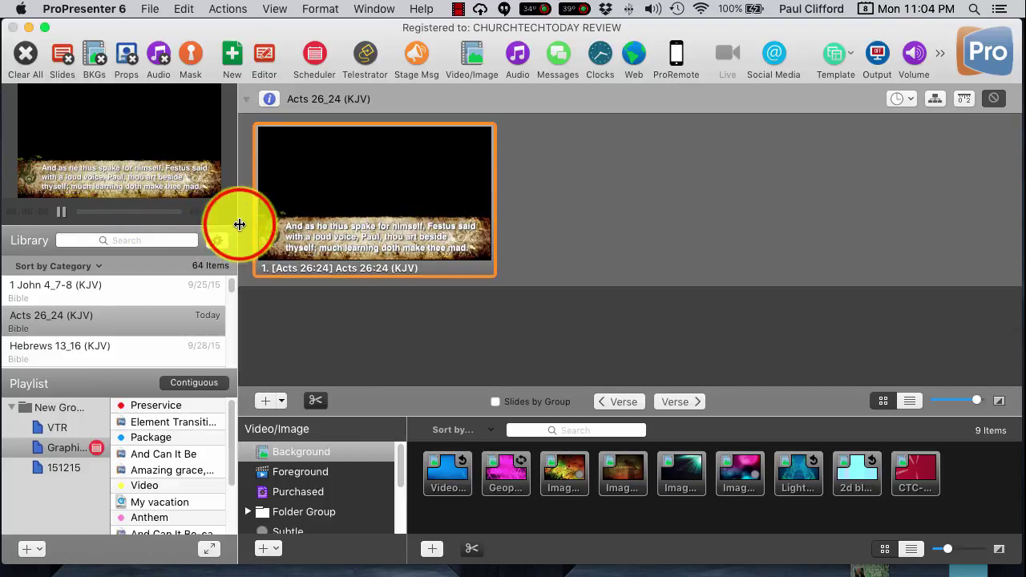
left_click_drag(412, 269, 433, 265)
left_click_drag(261, 222, 269, 379)
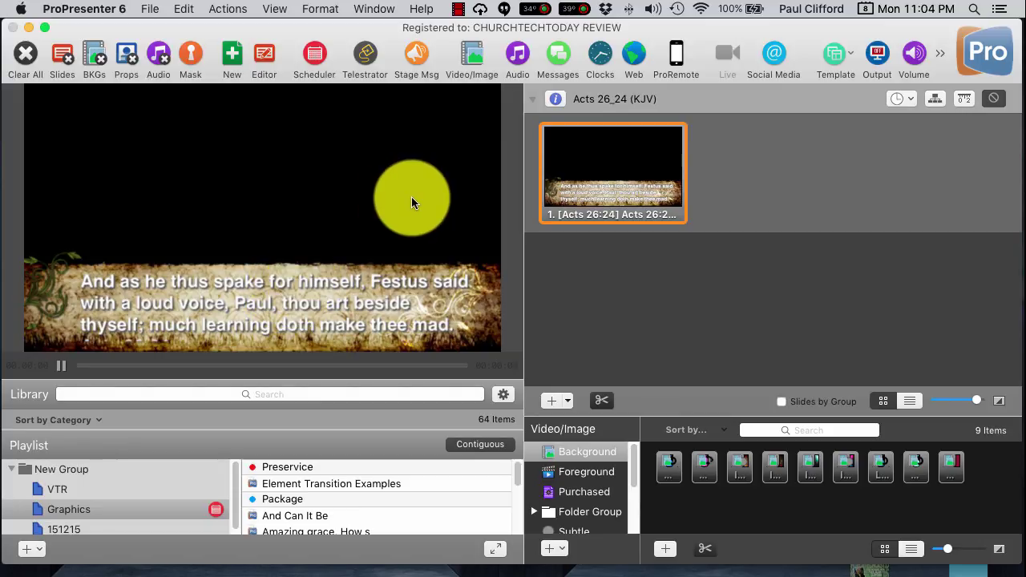
Open the Acts 26:24 slide for editing and select its background image in the slide's element list
right_click(615, 204)
left_click(637, 222)
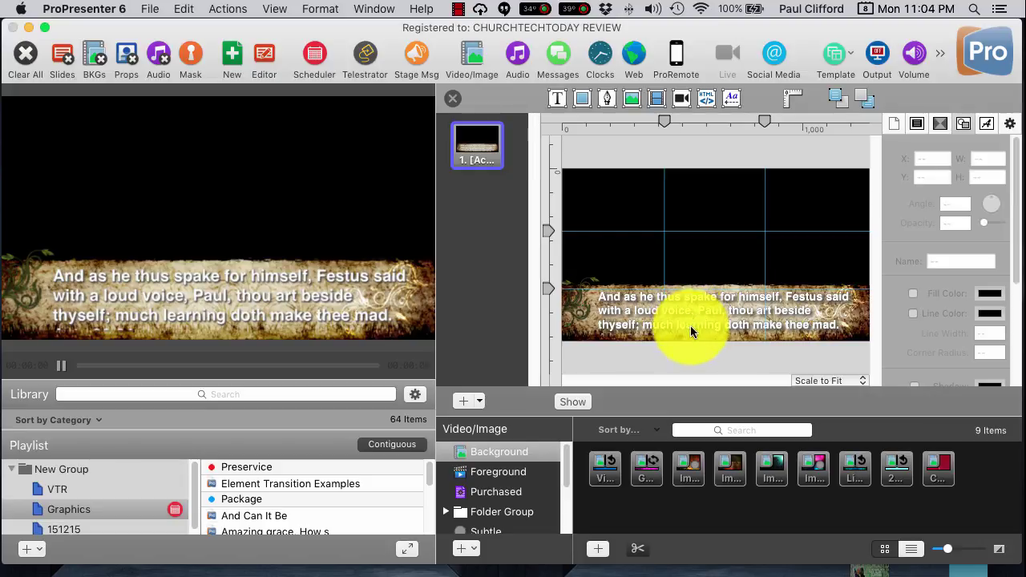
left_click(585, 322)
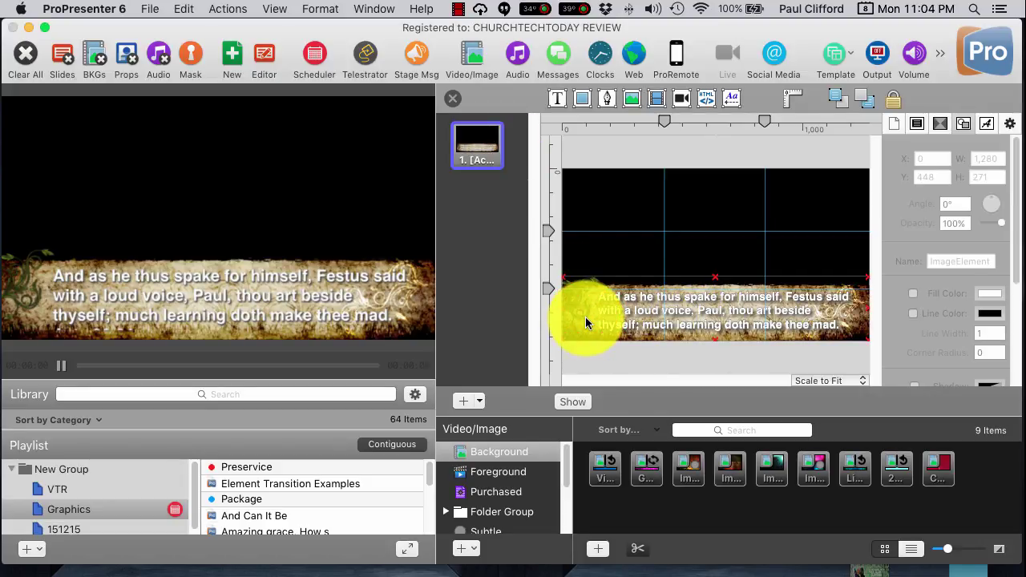
left_click(917, 123)
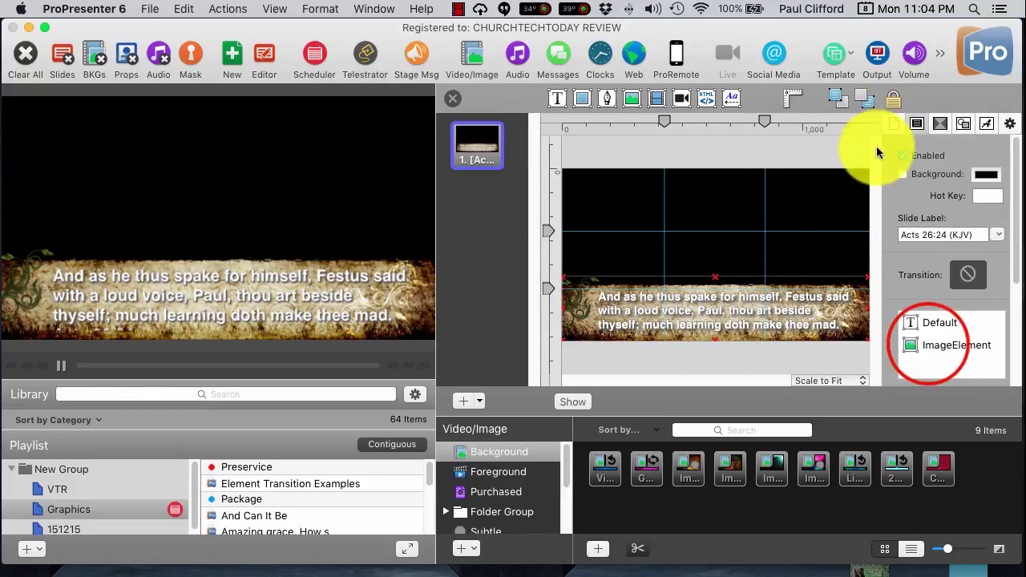
left_click(929, 347)
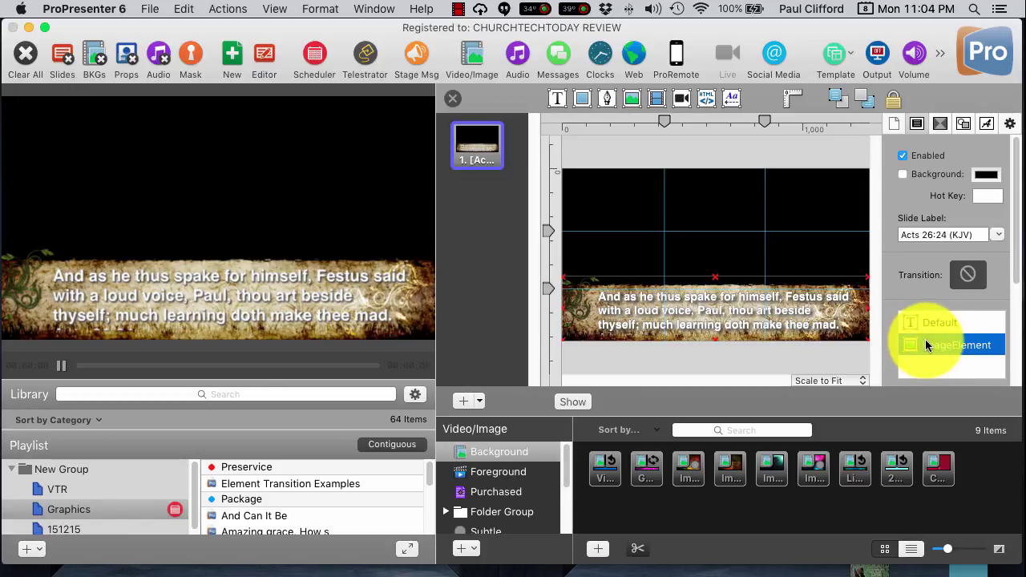
Try to resize the locked background image from its upper edge, and select the verse text element
left_click(715, 279)
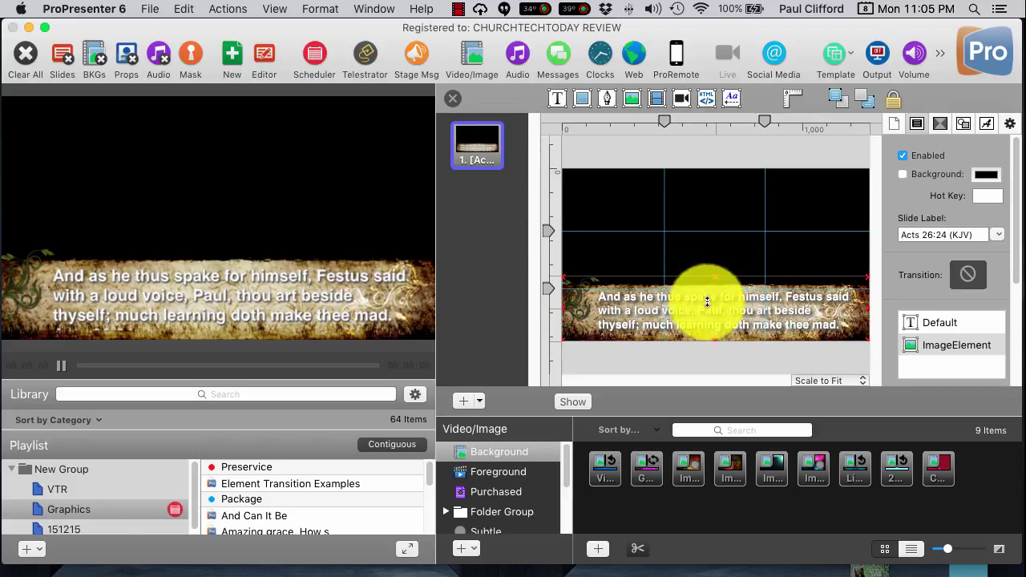
left_click(954, 345)
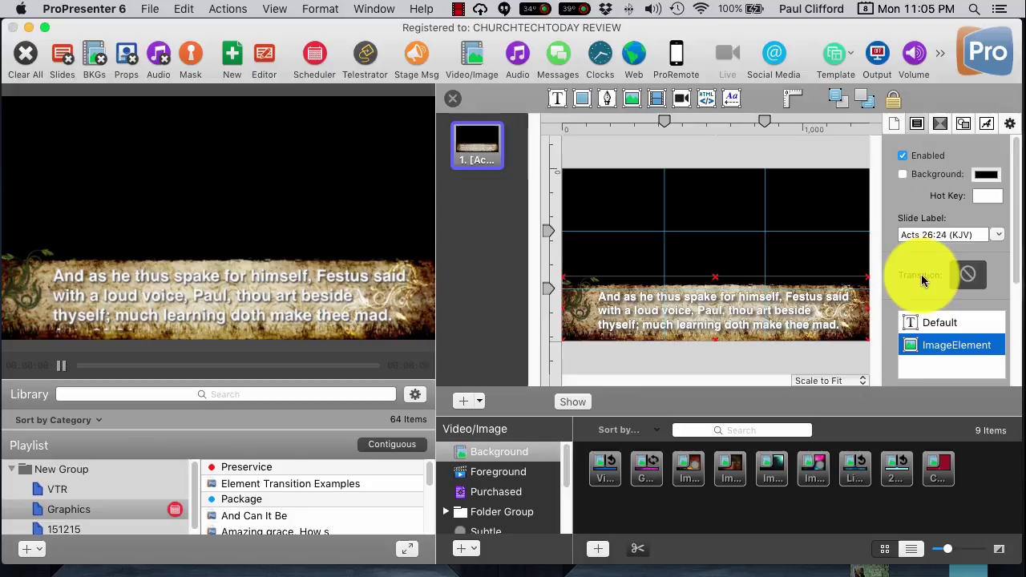
scroll(927, 281, "down", 3)
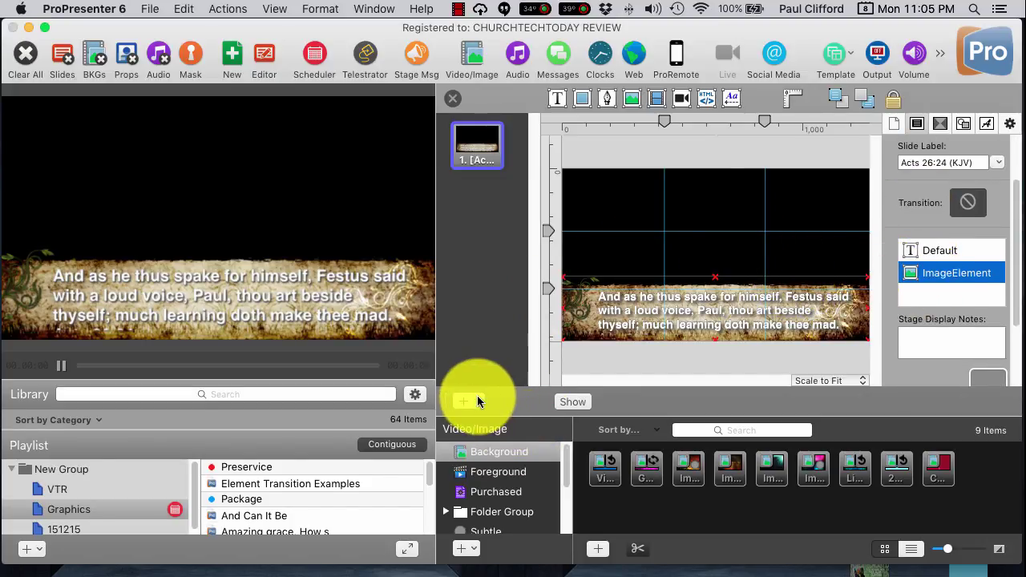
left_click(766, 301)
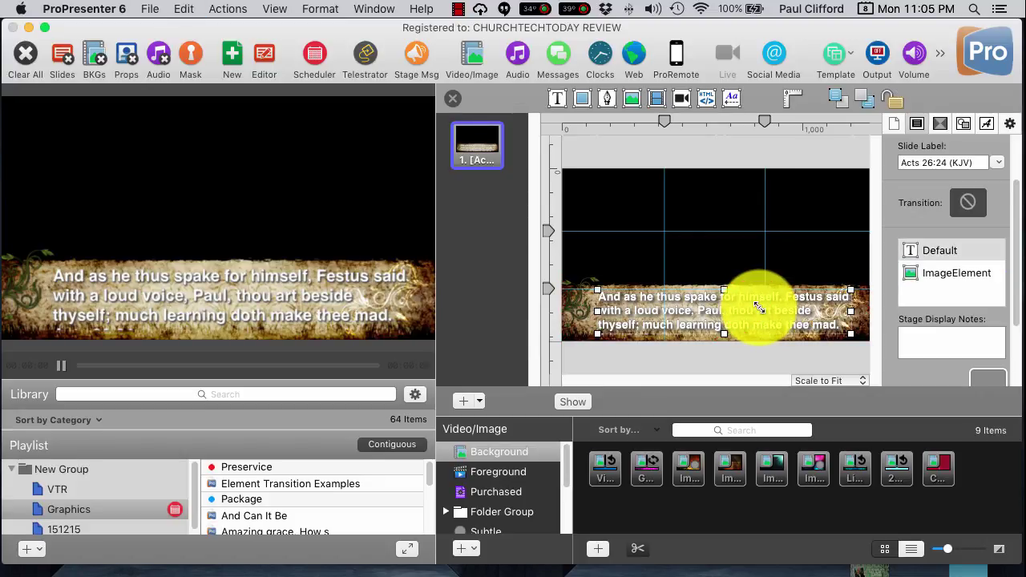
Add a new slide after the Acts 26:24 slide and select its floral background image
left_click(473, 401)
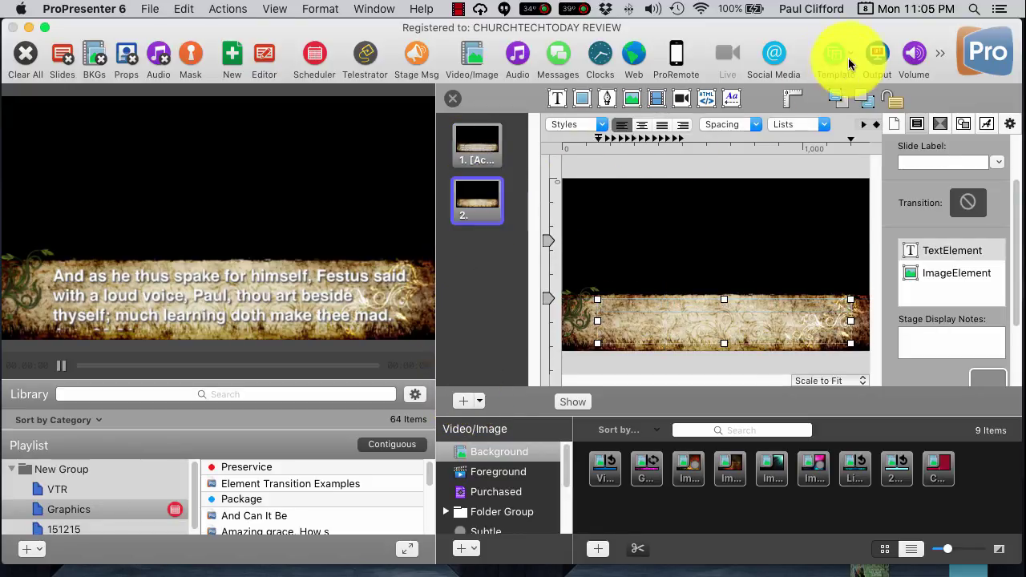
left_click(702, 333)
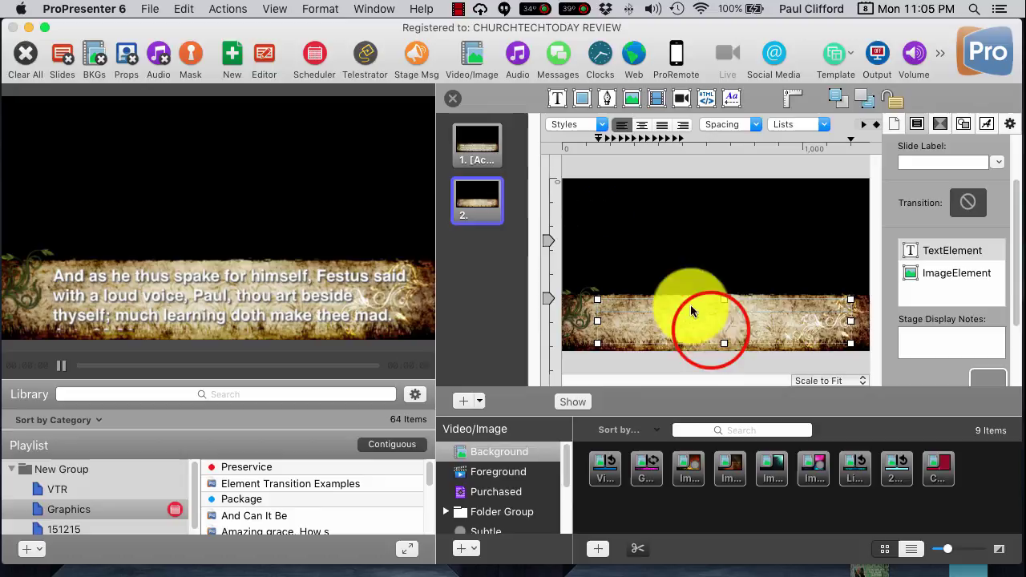
left_click(598, 315)
left_click(578, 314)
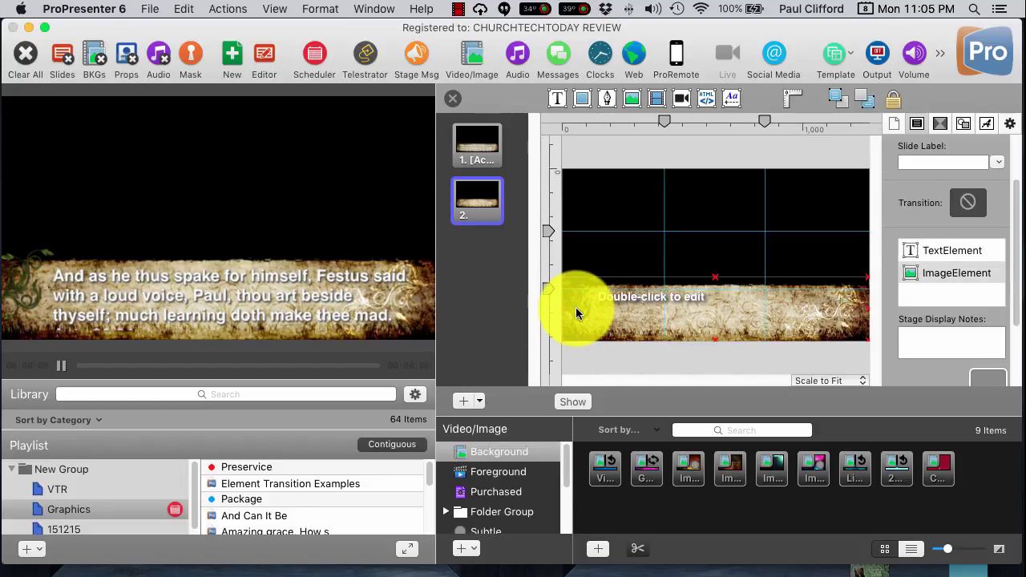
Apply a template from the Default group to the new slide 2
mouse_move(499, 210)
left_mouse_down()
mouse_move(476, 352)
mouse_move(484, 201)
mouse_move(493, 208)
left_mouse_up()
left_click(852, 61)
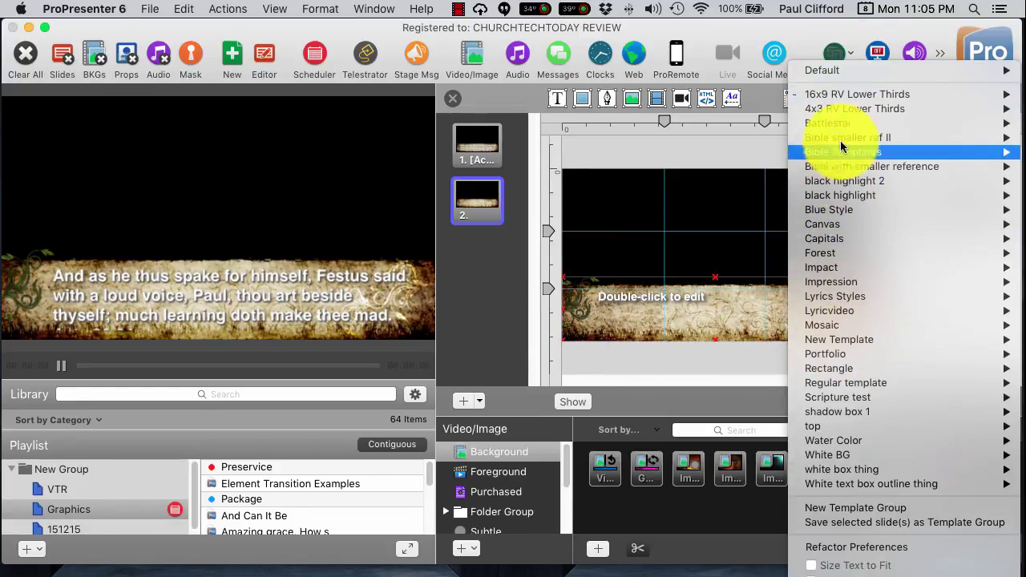
left_click(740, 83)
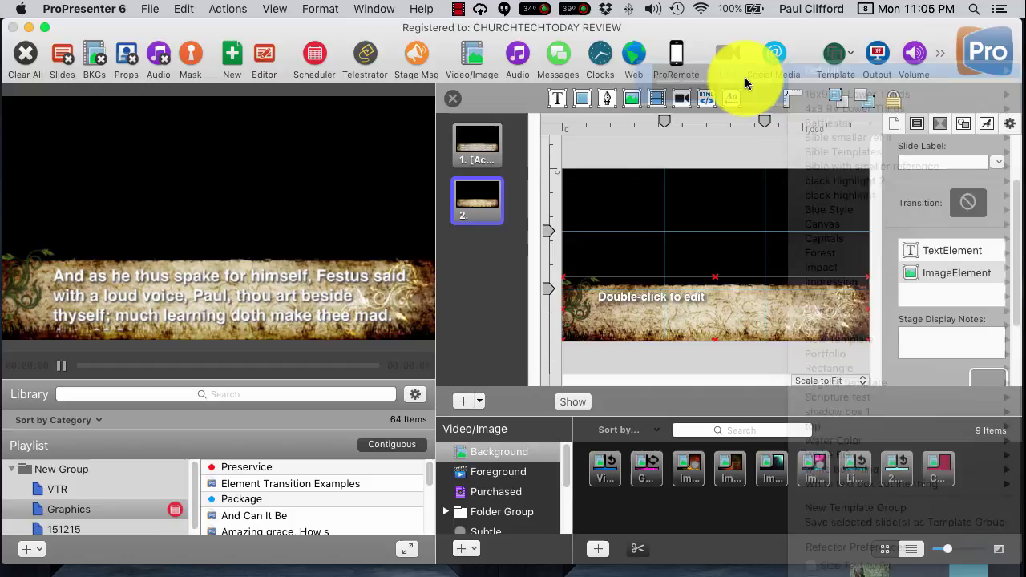
Open the placeholder text element on slide 2 for text editing
left_click(640, 257)
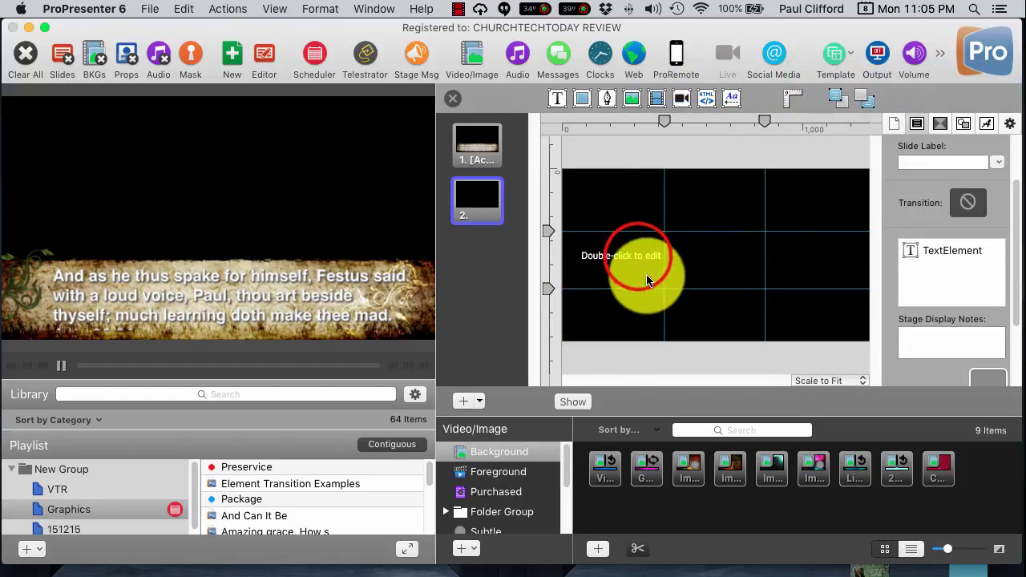
left_click(640, 256)
left_click(640, 257)
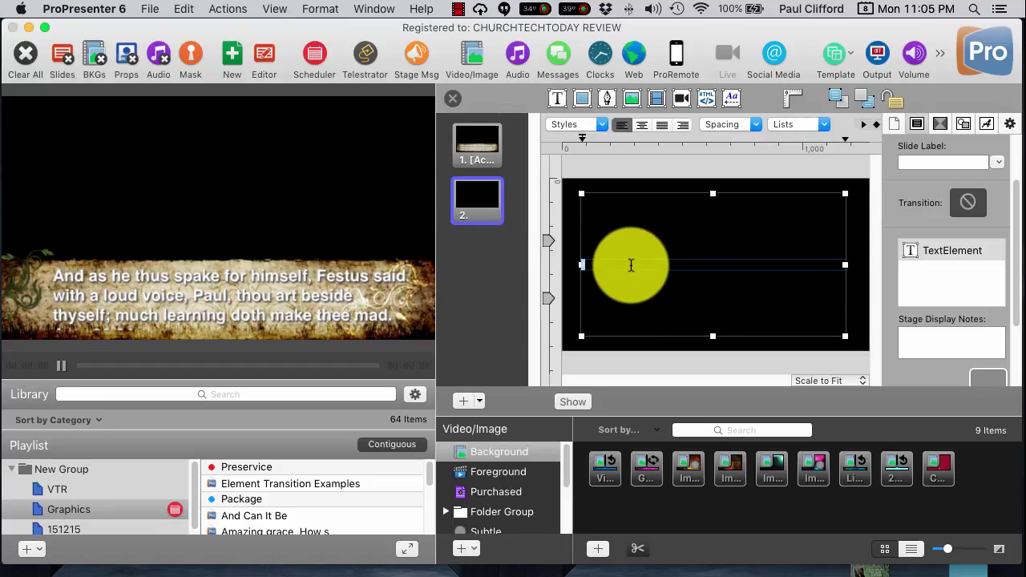
left_click(603, 265)
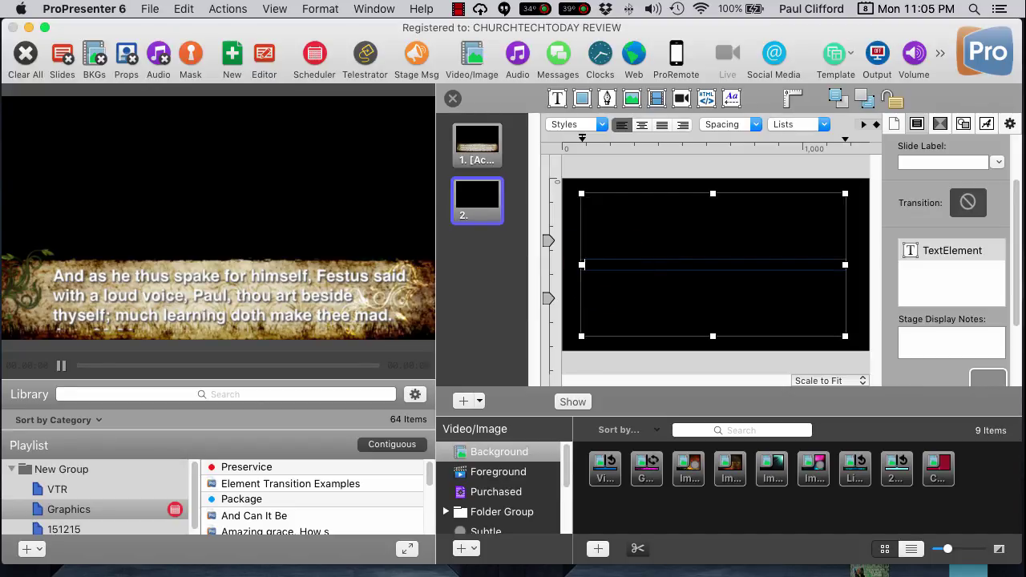
left_click(583, 265)
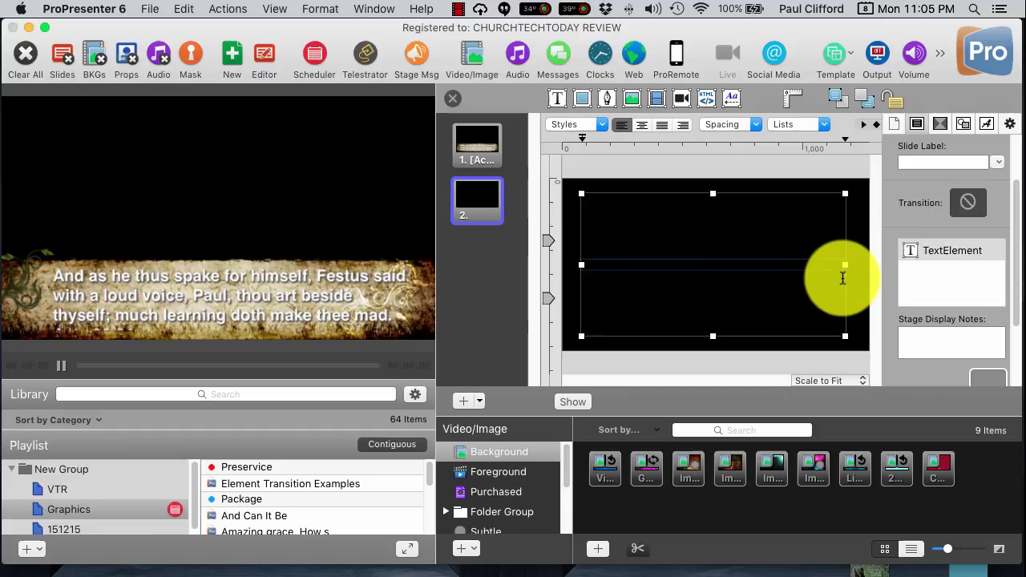
left_click(696, 265)
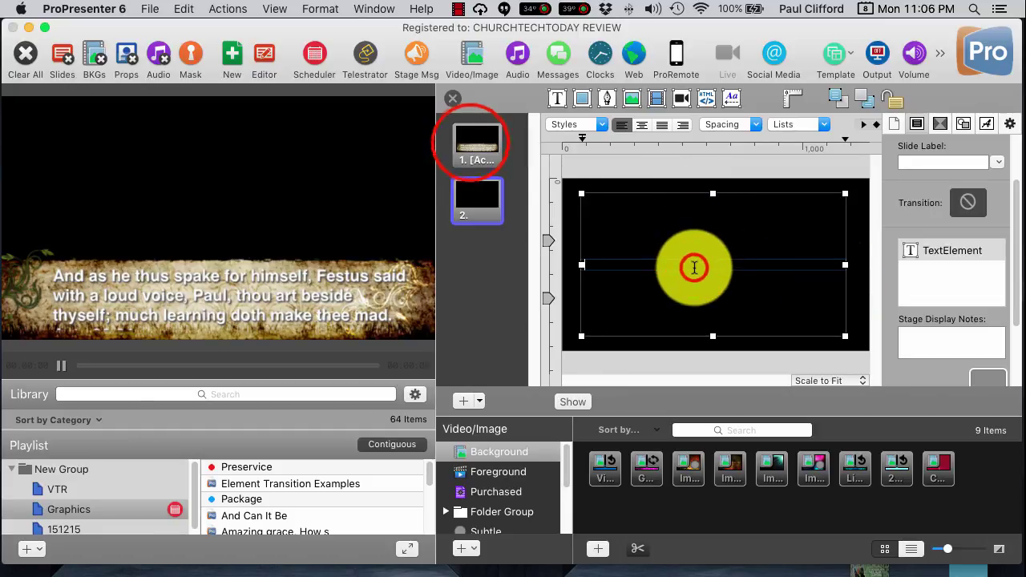
Copy the whole Acts 26:24 verse text from the text element on slide 1
left_click(475, 142)
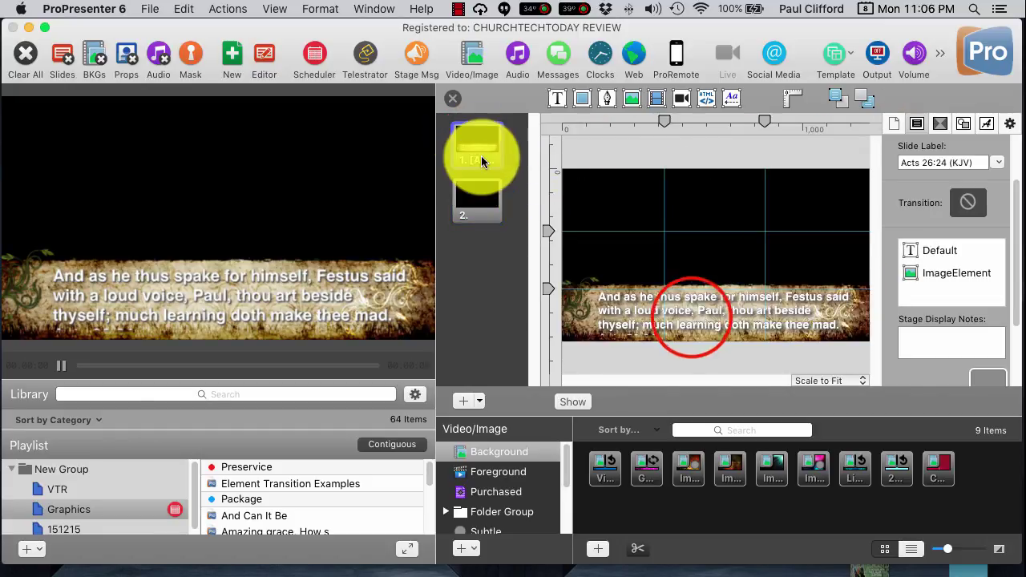
left_click(687, 315)
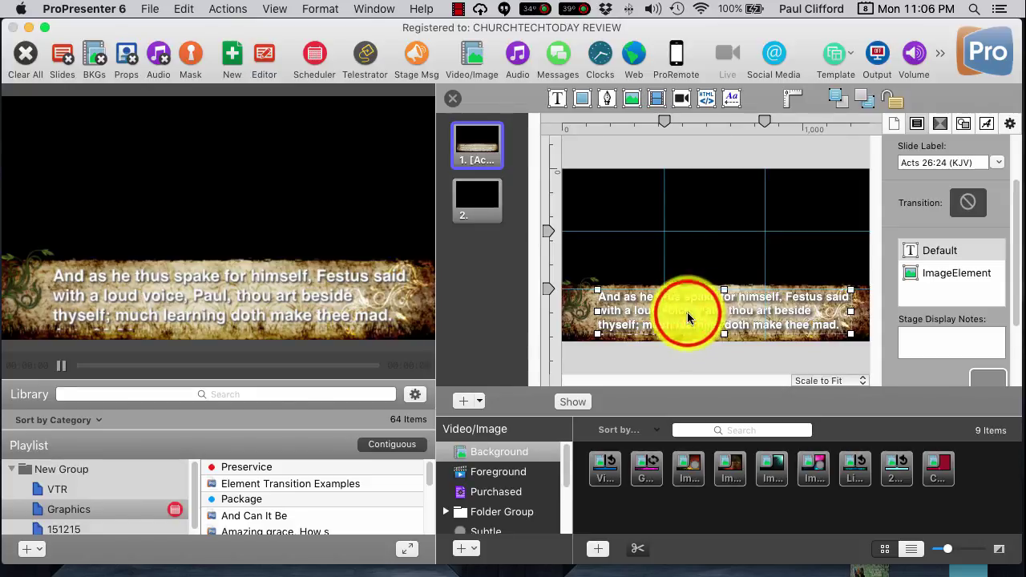
double_click(687, 314)
key("super+a")
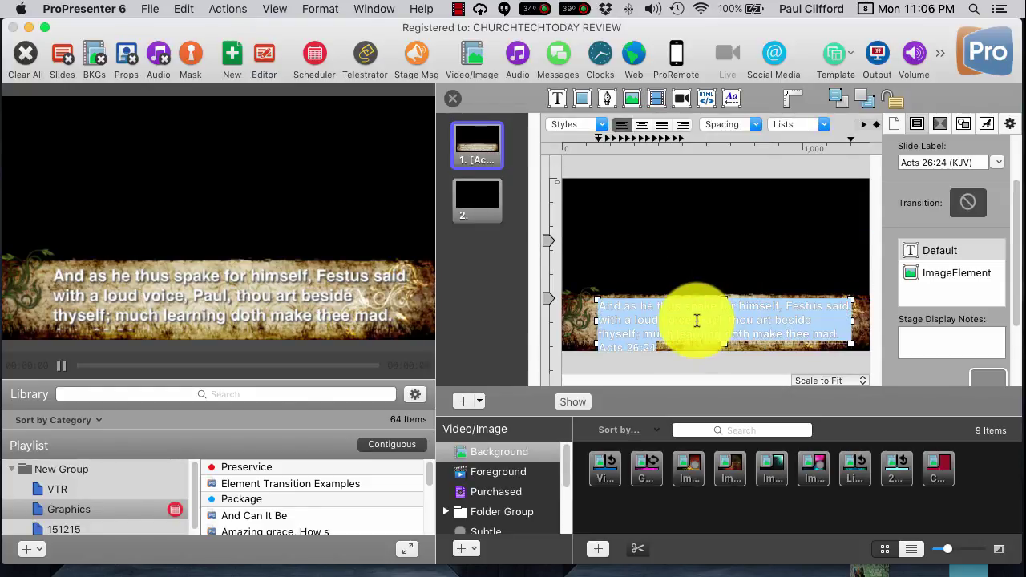
triple_click(697, 320)
key("super+c")
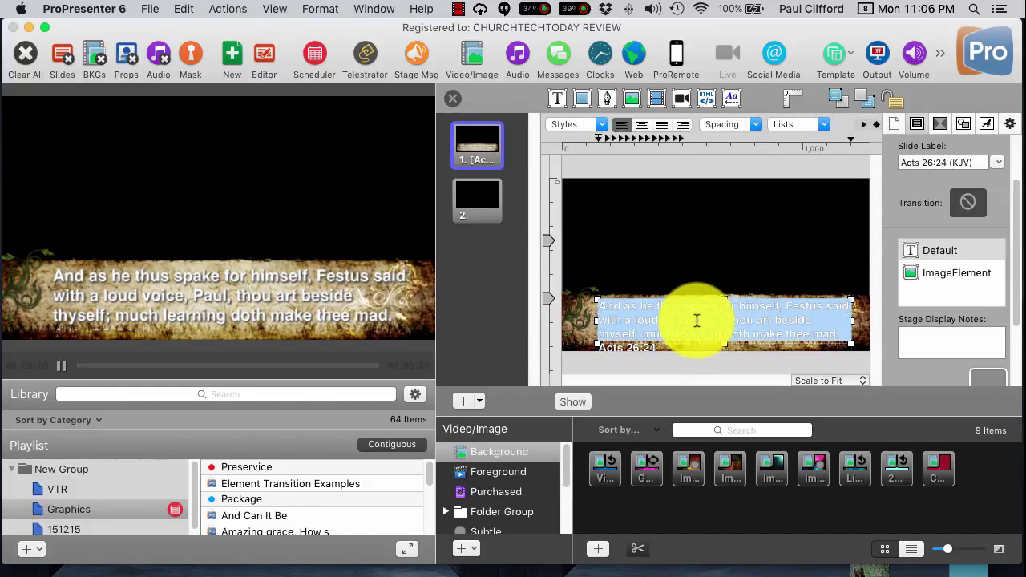
Paste the copied Acts 26:24 verse into slide 2's text element in place of the placeholder
left_click(481, 201)
left_click(629, 275)
double_click(630, 275)
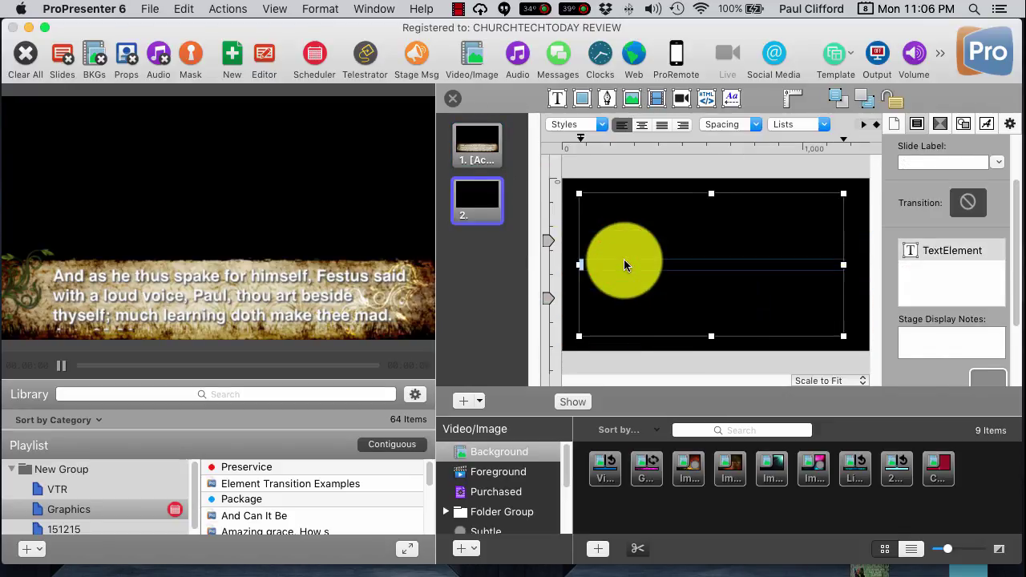
key("super+v")
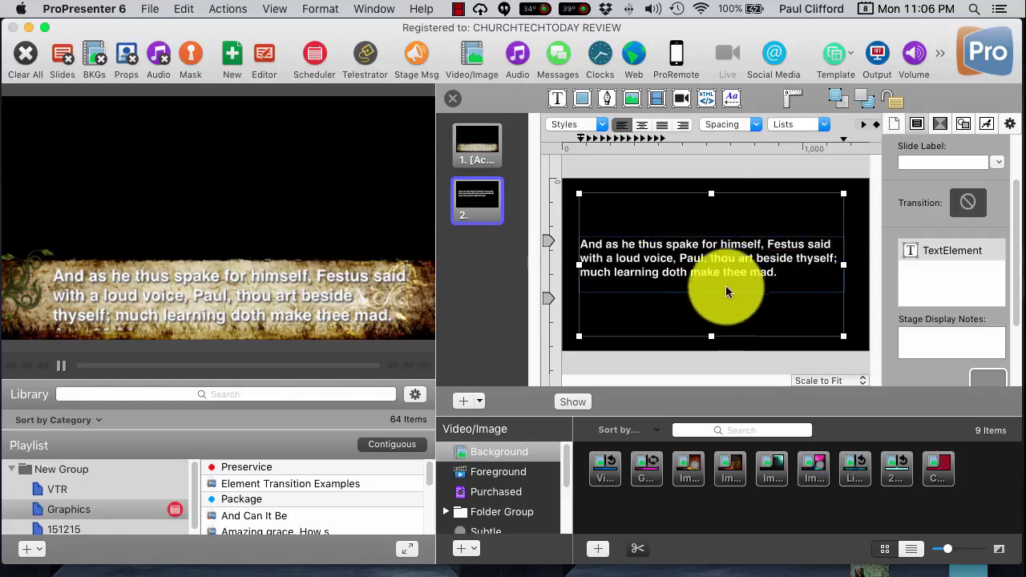
Shrink slide 2's text box from its upper edge so the verse sits in the lower third, and show the slide live
left_click(713, 194)
left_click_drag(713, 194, 728, 274)
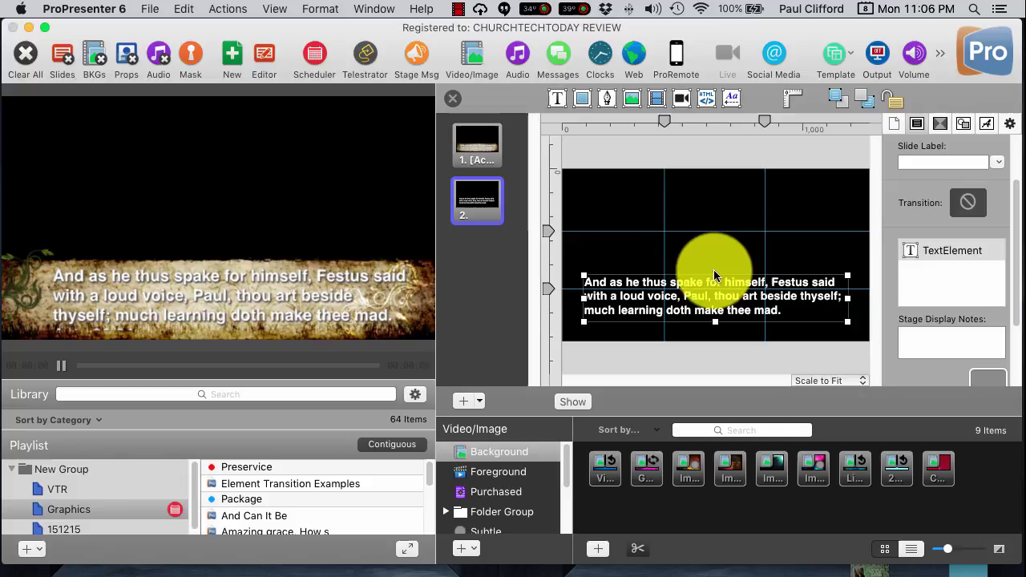
left_click(447, 100)
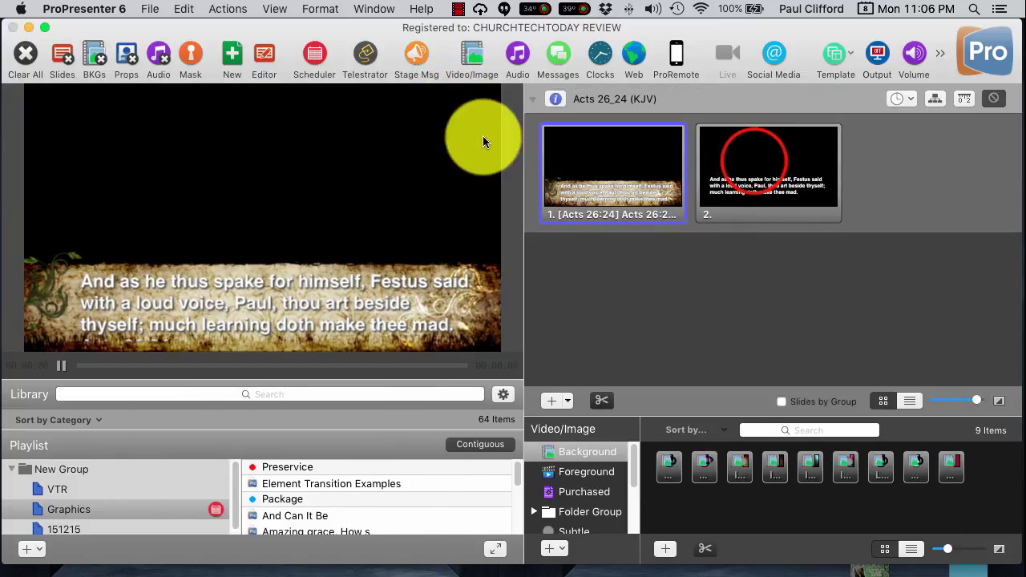
left_click(754, 160)
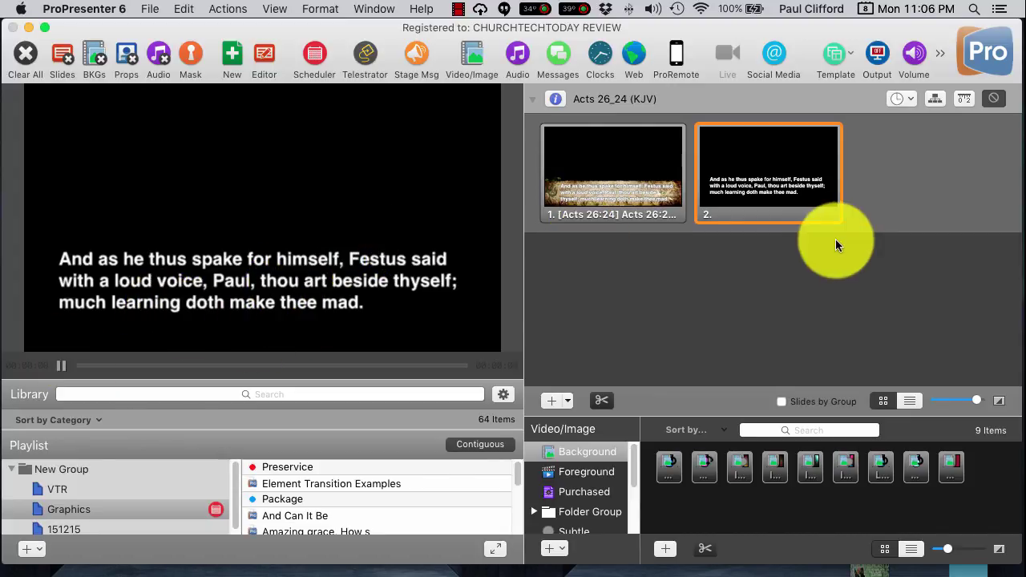
Save slide 2 as a new template group named "basic white lower third"
right_click(795, 192)
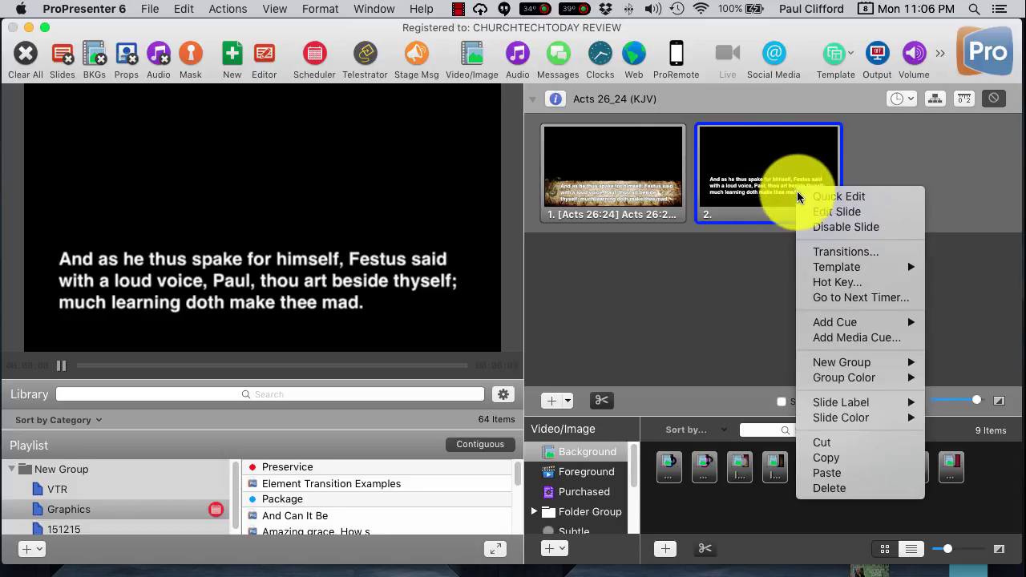
mouse_move(838, 270)
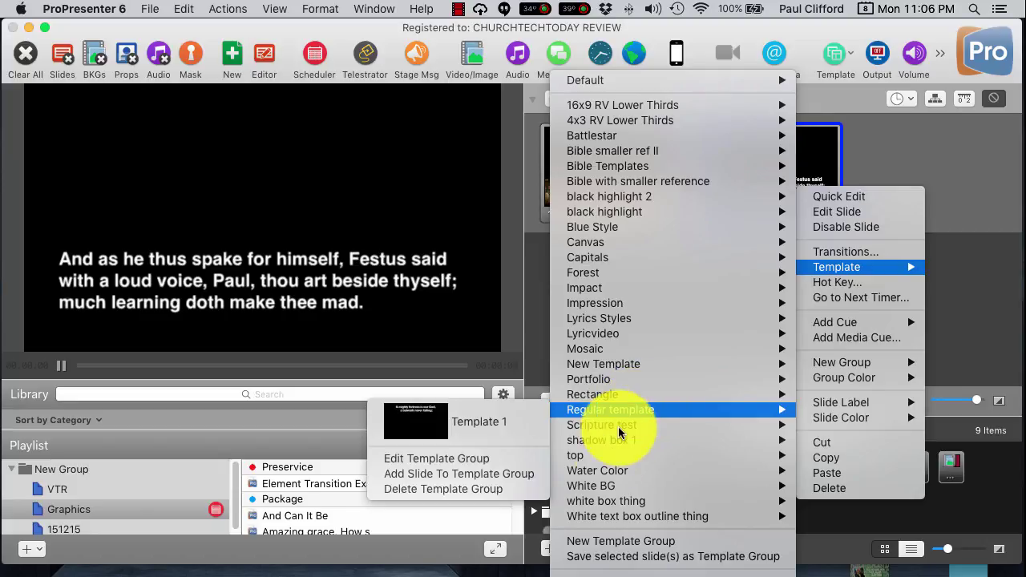
left_click(600, 557)
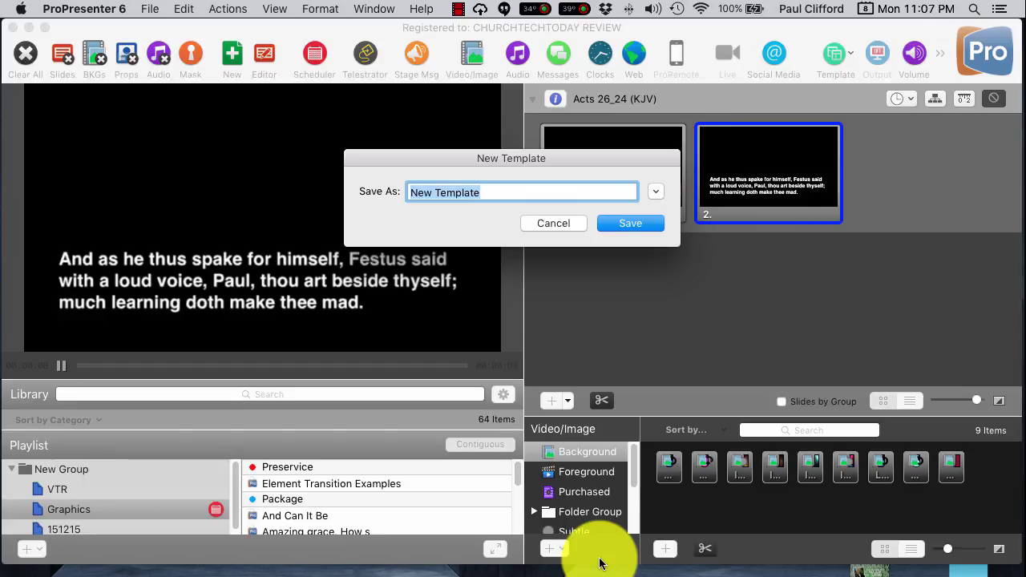
type("basic white")
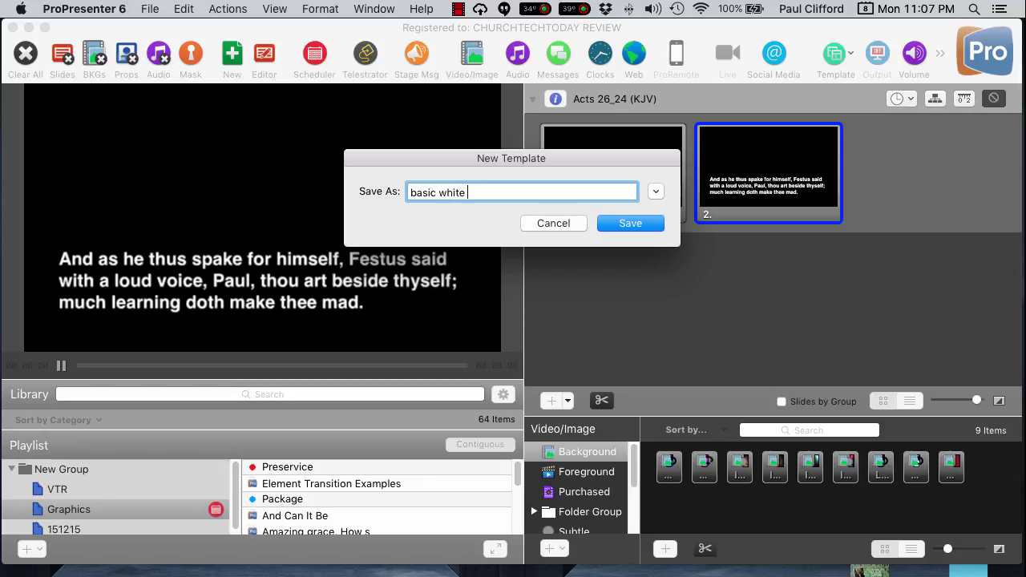
type("lower third")
key("Return")
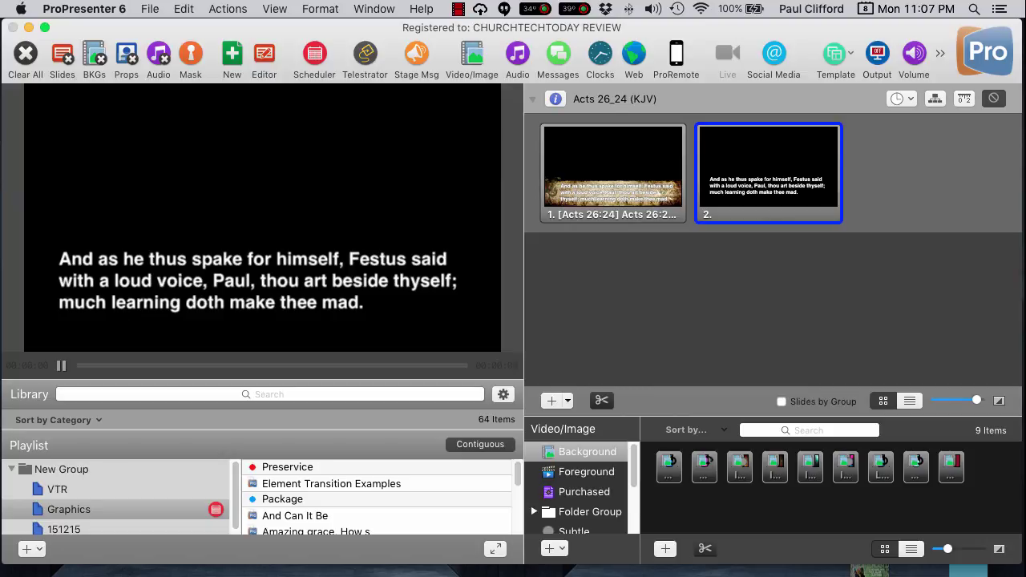
Show the floral slide 1 live and switch the output back to slide 2
left_click(632, 201)
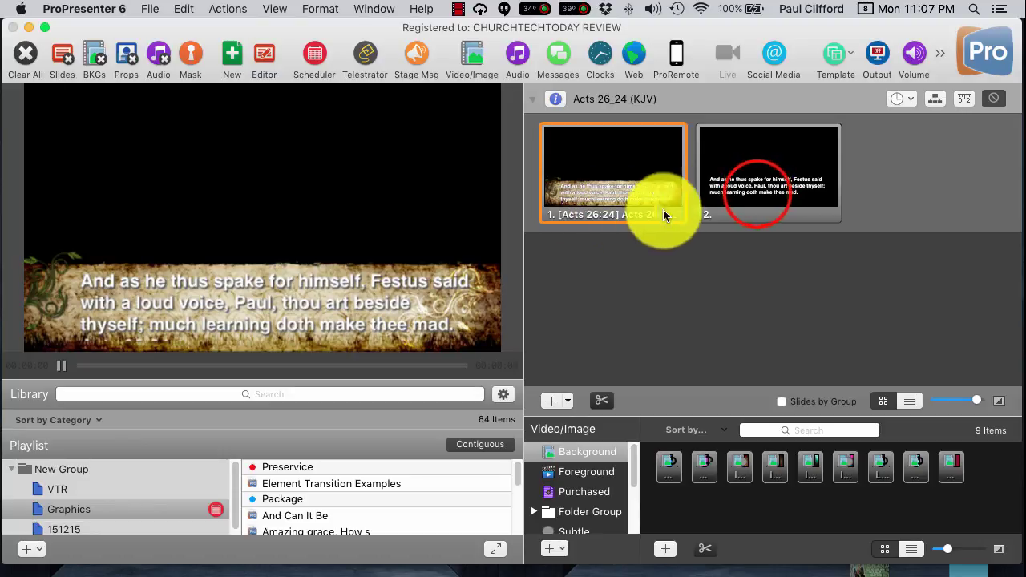
left_click(757, 193)
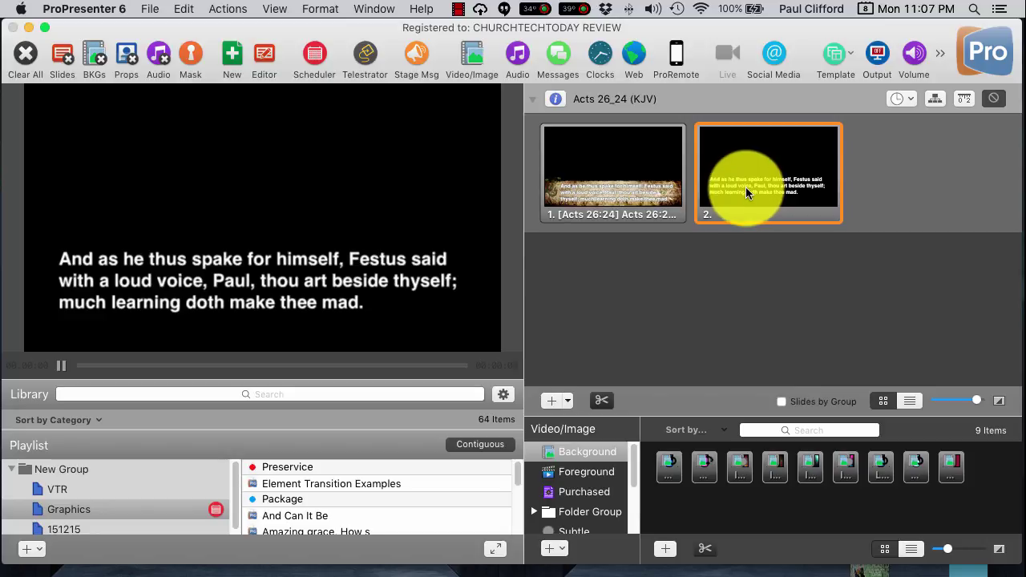
Create an empty template group named "fun new templates" and add two more slides to it
left_click(842, 67)
left_click(841, 52)
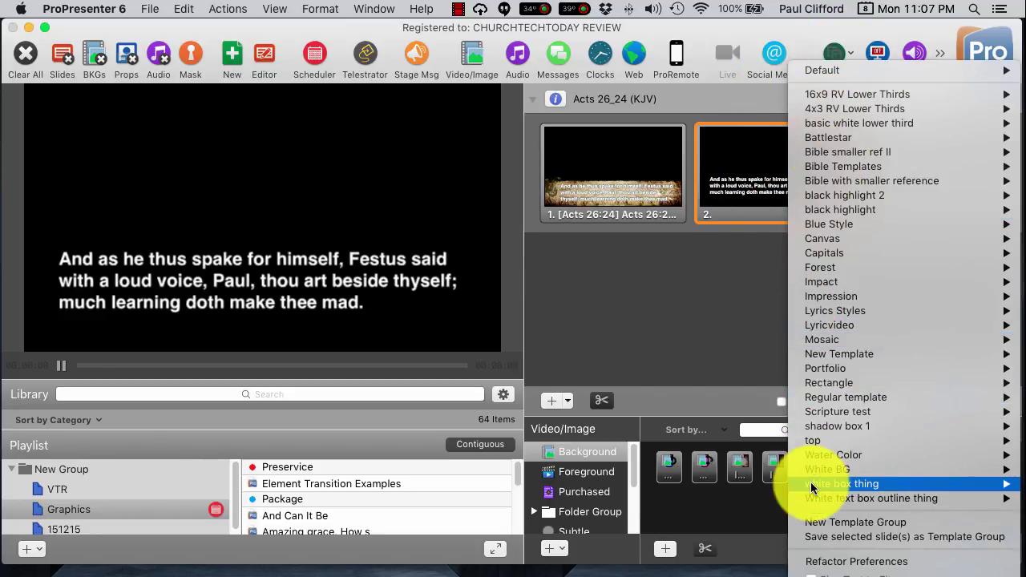
left_click(827, 526)
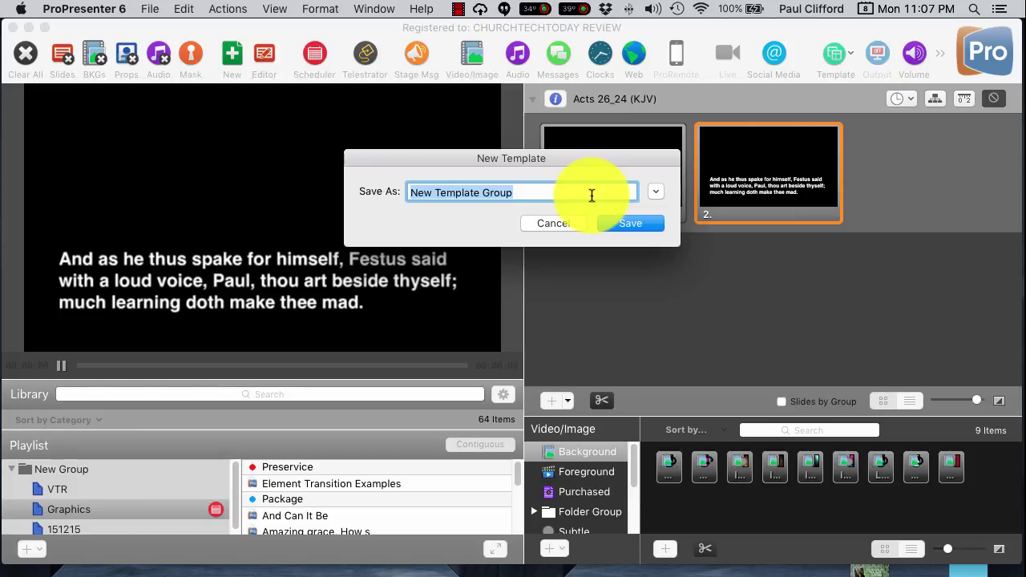
type("fun n")
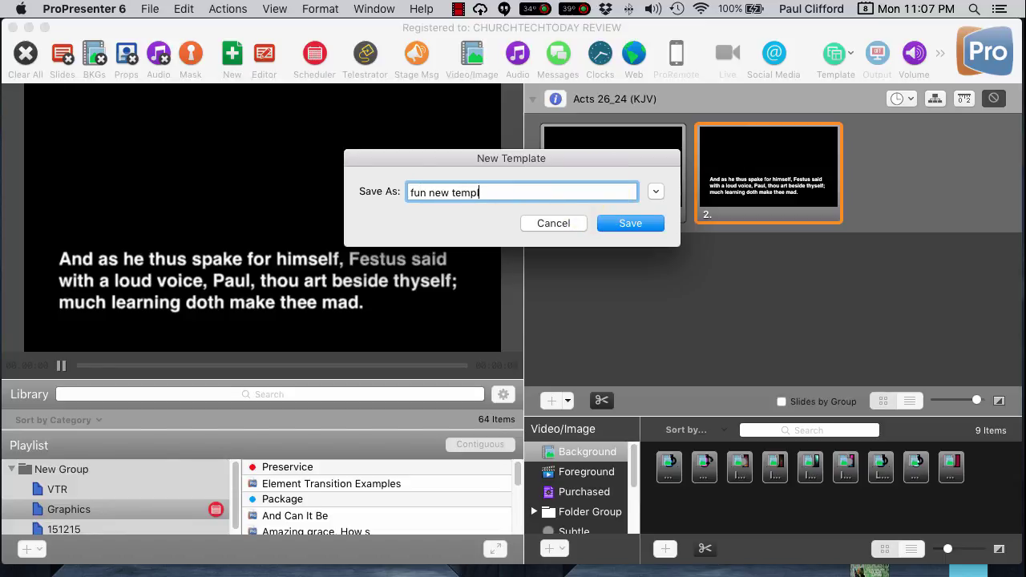
key("Return")
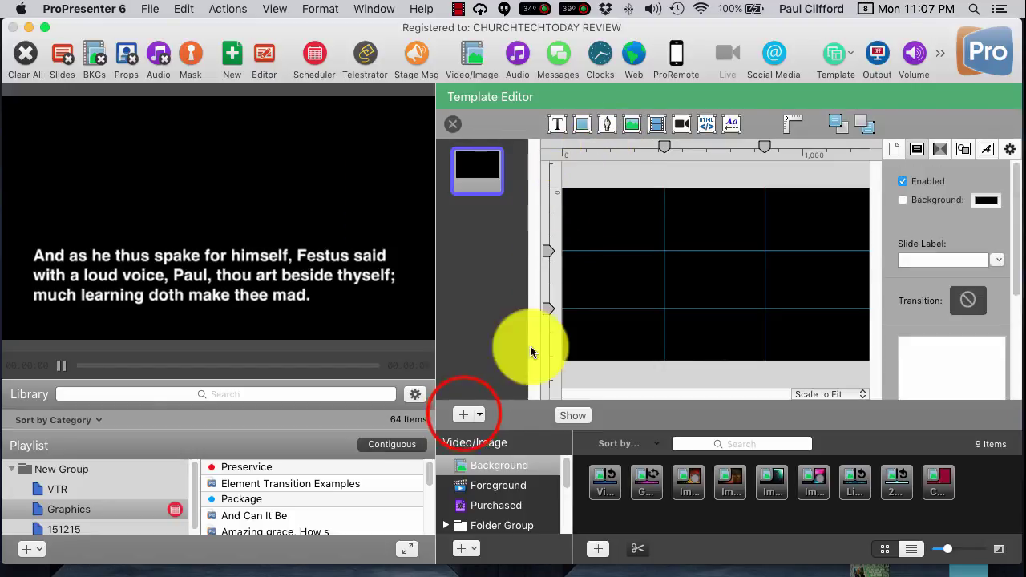
left_click(464, 415)
left_click(464, 416)
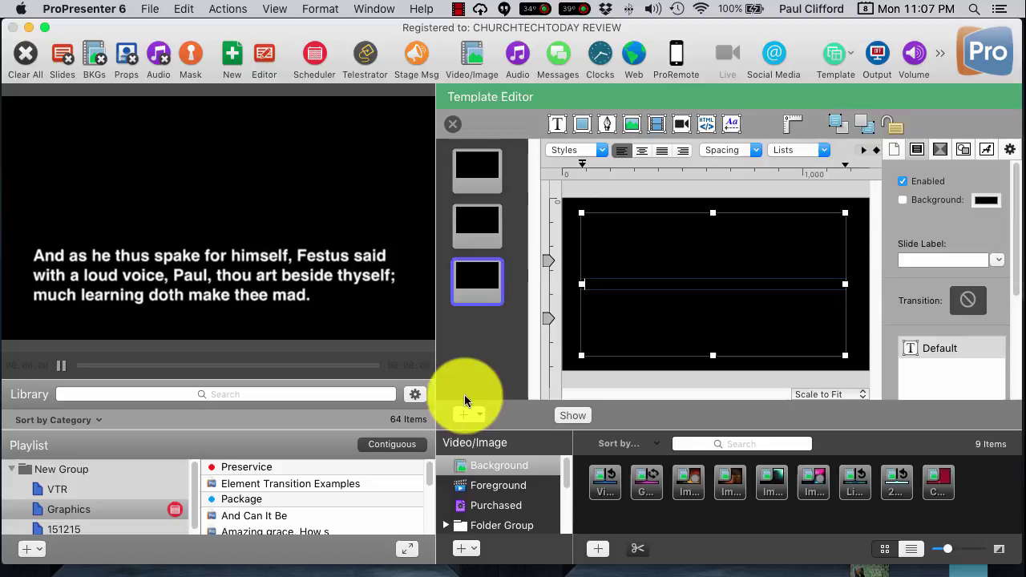
View the individual templates inside the 16x9 RV Lower Thirds group without applying any
left_click(850, 54)
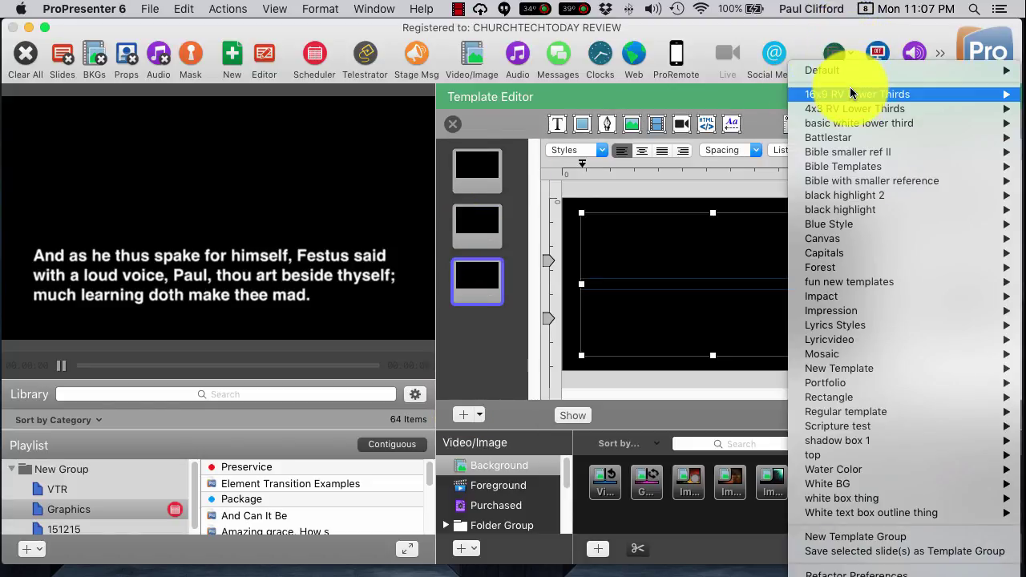
mouse_move(851, 90)
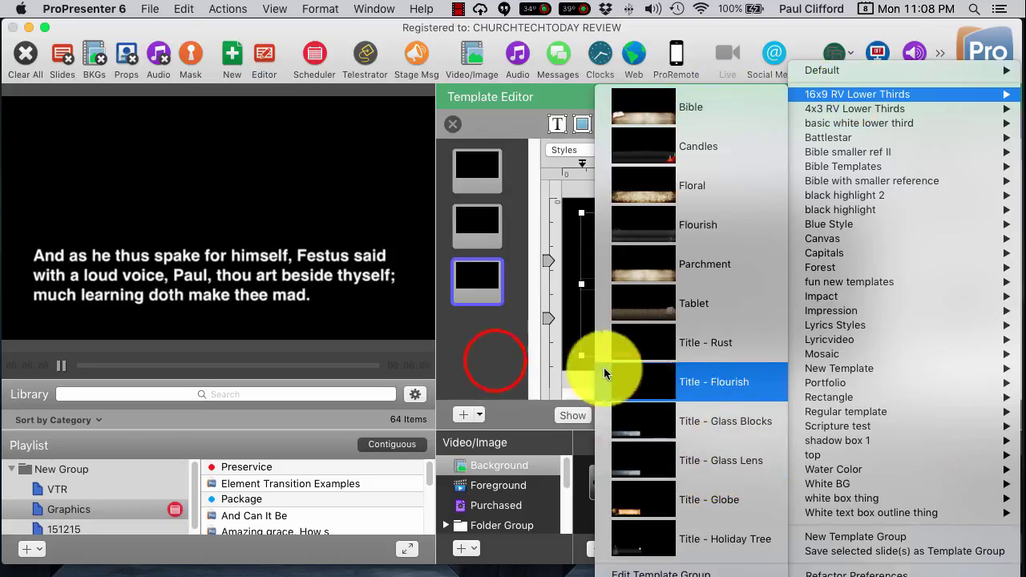
left_click(496, 361)
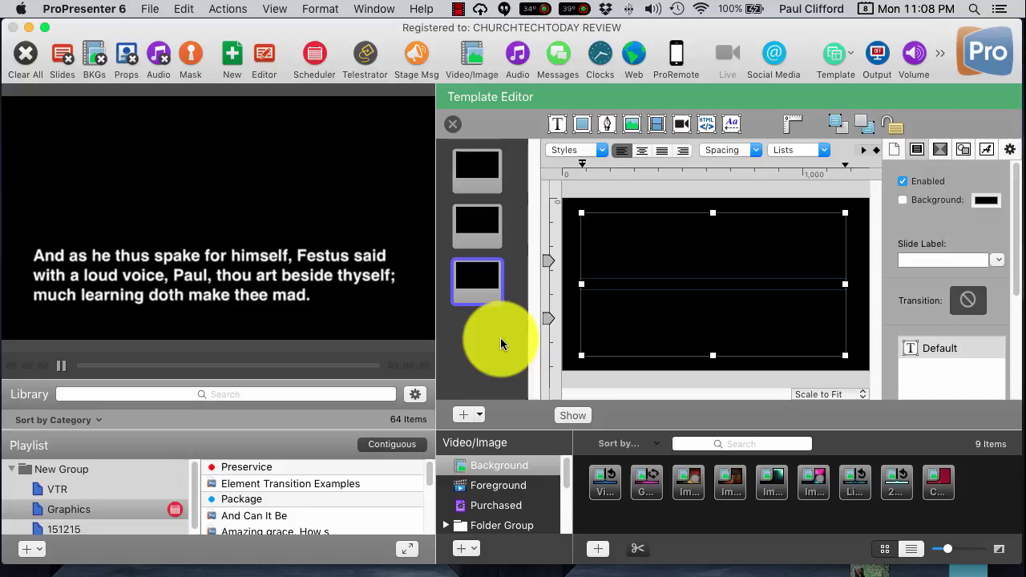
Add a text element to the first slide of the template group and fill it with the Acts 26:24 verse
left_click(481, 163)
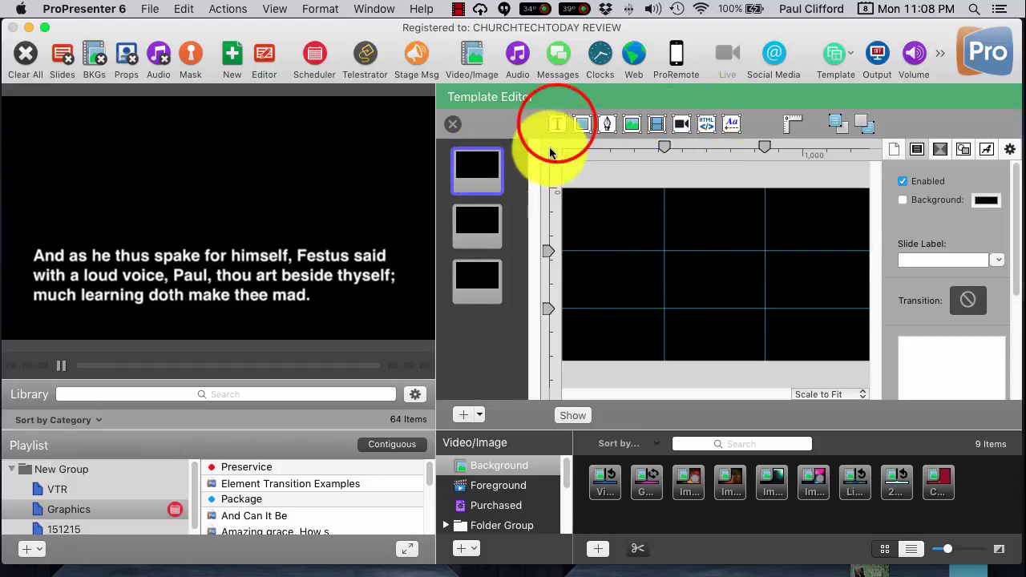
left_click(557, 126)
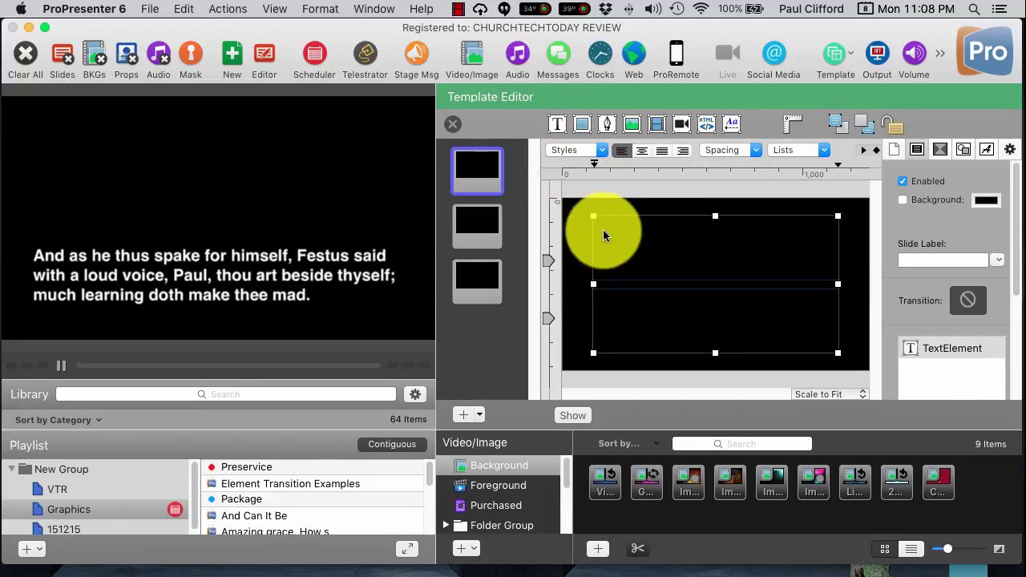
left_click(708, 283)
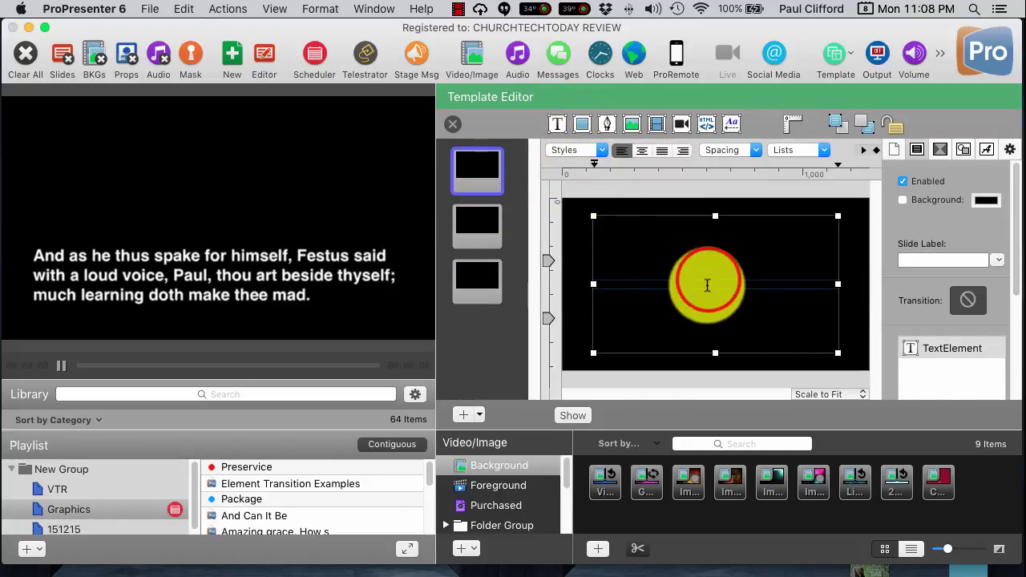
left_click(716, 286)
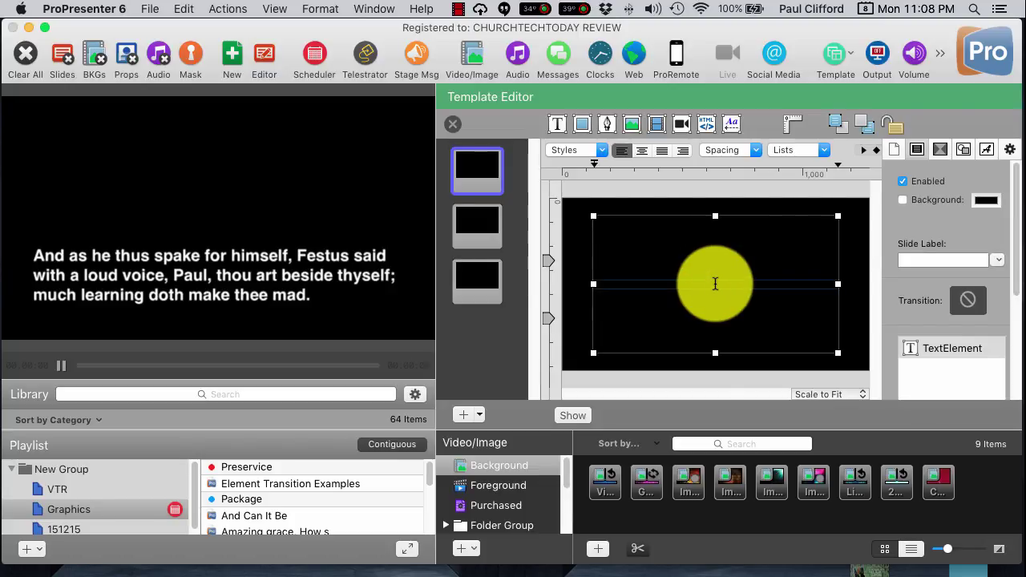
type("And as he thus spake for himself, Festus said with a loud voice, Paul, thou art beside thyself; much learning doth make thee mad.")
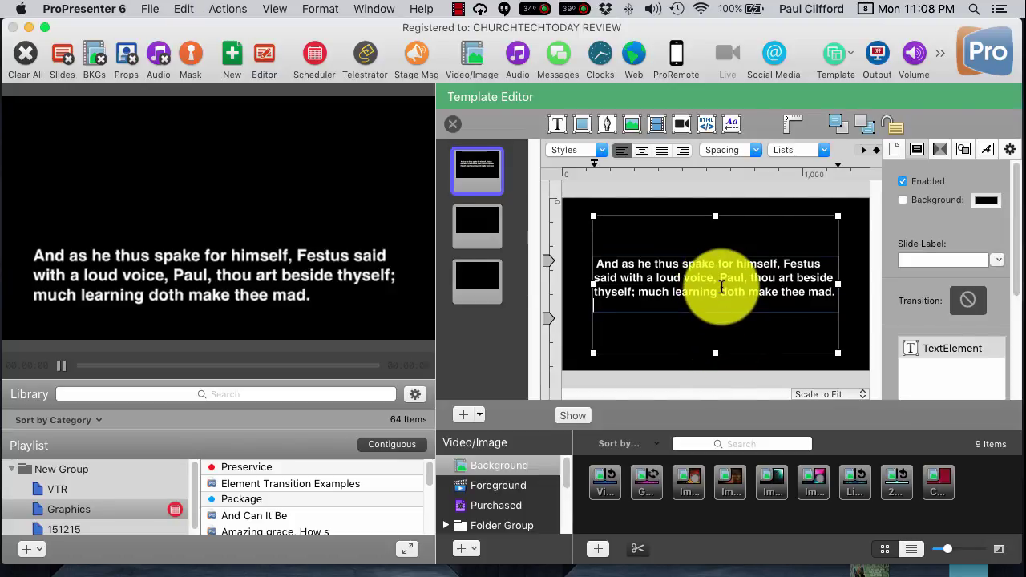
Shrink the first template slide's text box from its lower edge so the verse sits in the upper part
left_click(716, 353)
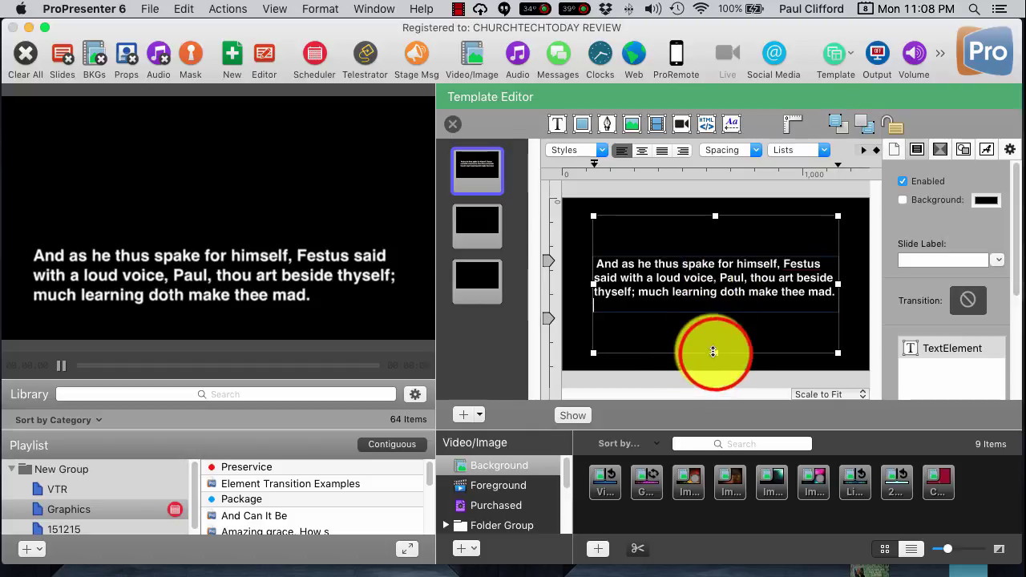
left_click(717, 342)
left_click_drag(717, 343, 711, 260)
Fill the placeholder text element on the second template slide with the Acts 26:24 verse
left_click(482, 225)
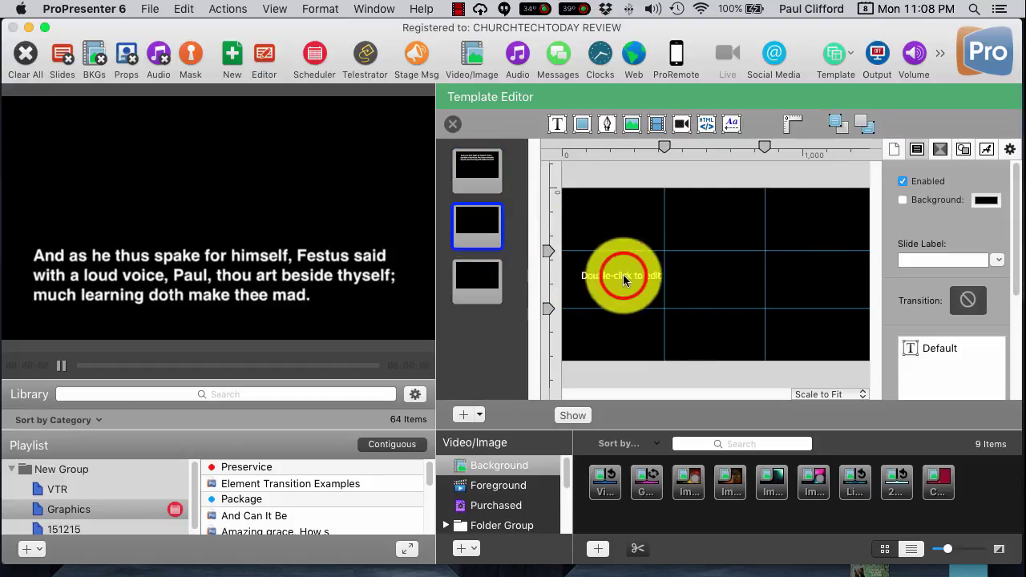
left_click(623, 274)
double_click(623, 274)
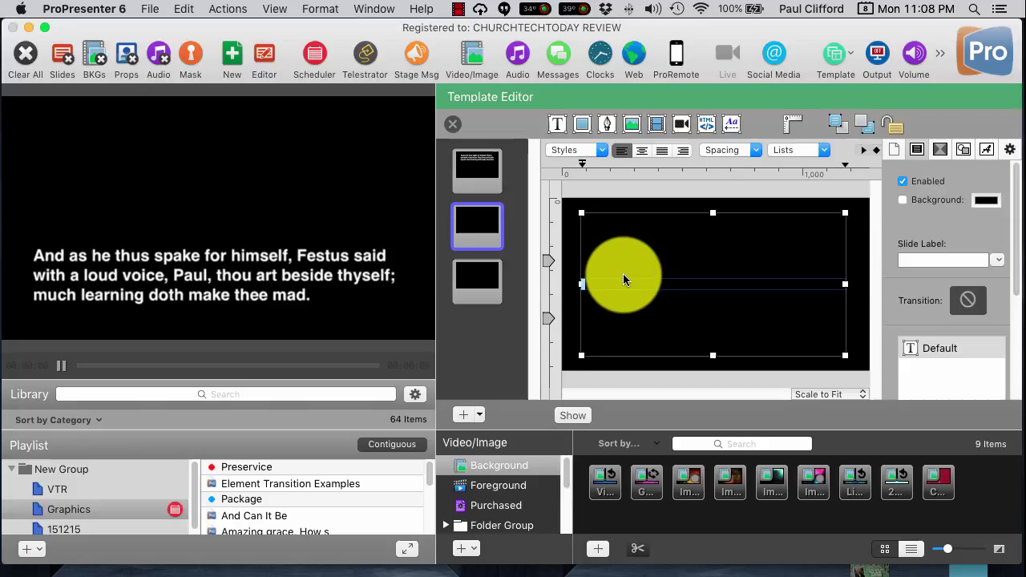
type("And as he thus spake for himself, Festus said with a loud voice, Paul, thou art beside thyself; much learning doth make thee mad.")
Fill the placeholder text element on the third template slide with the Acts 26:24 verse
left_click(490, 281)
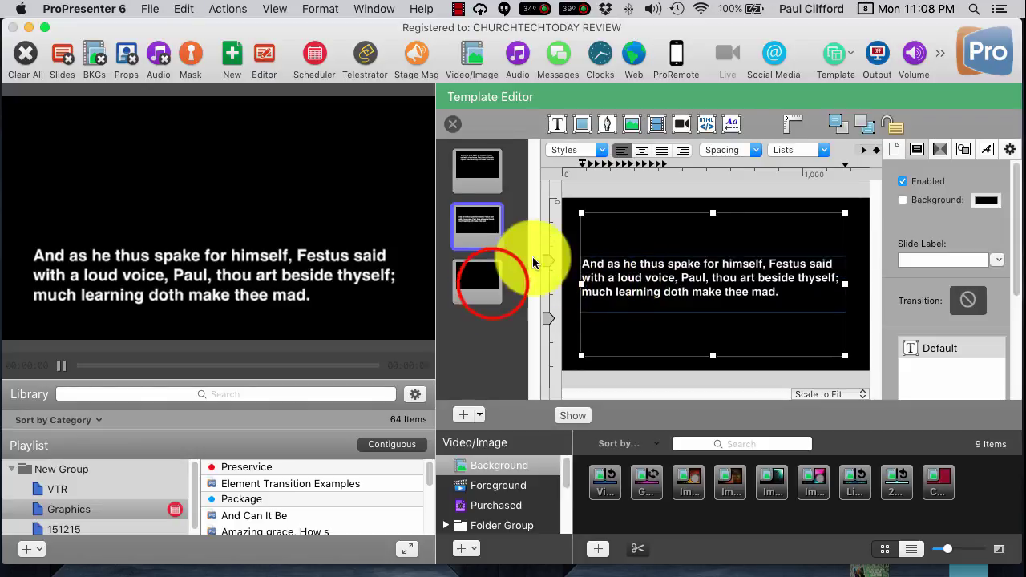
left_click(640, 276)
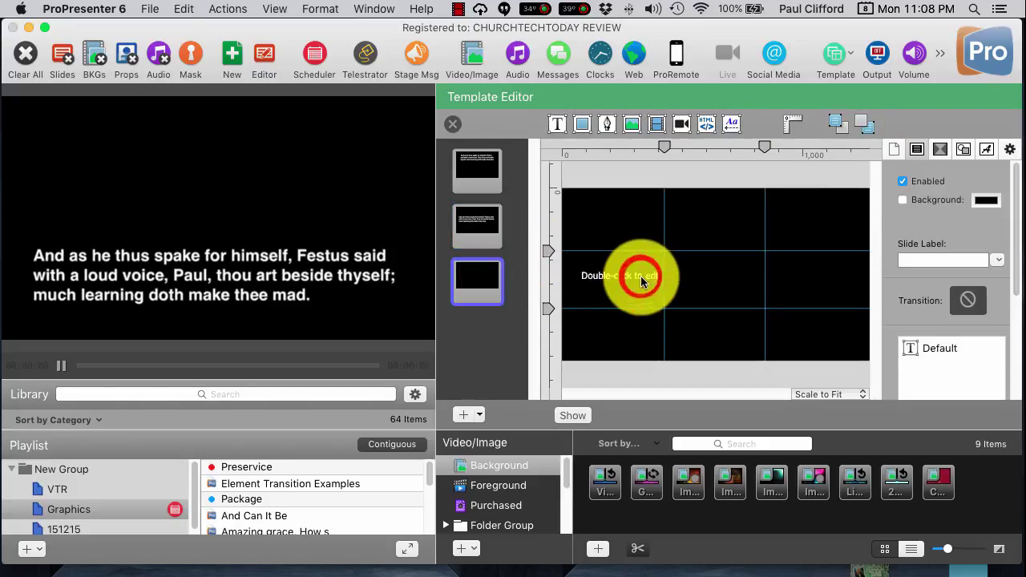
double_click(640, 275)
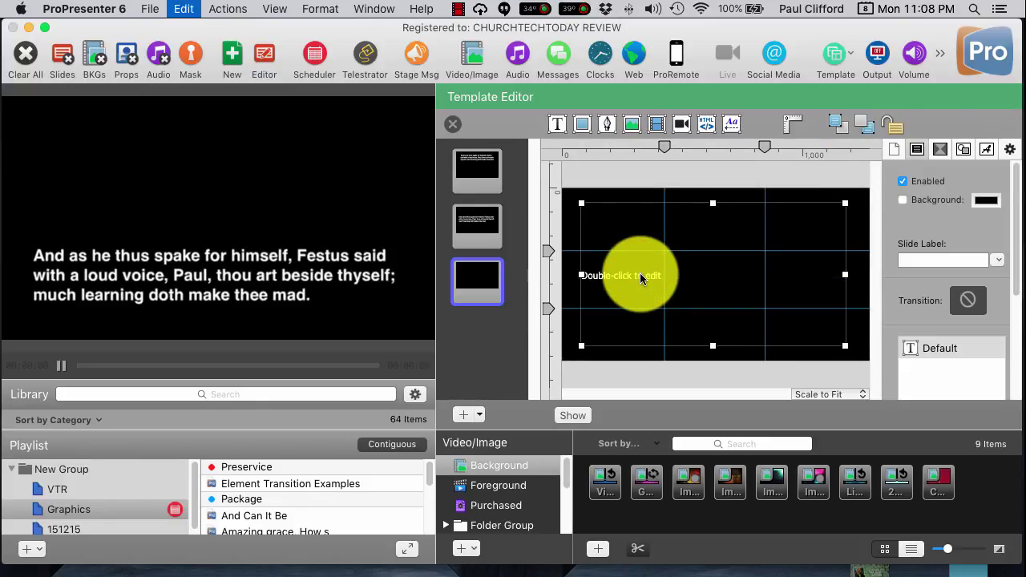
left_click(641, 275)
left_click(655, 276)
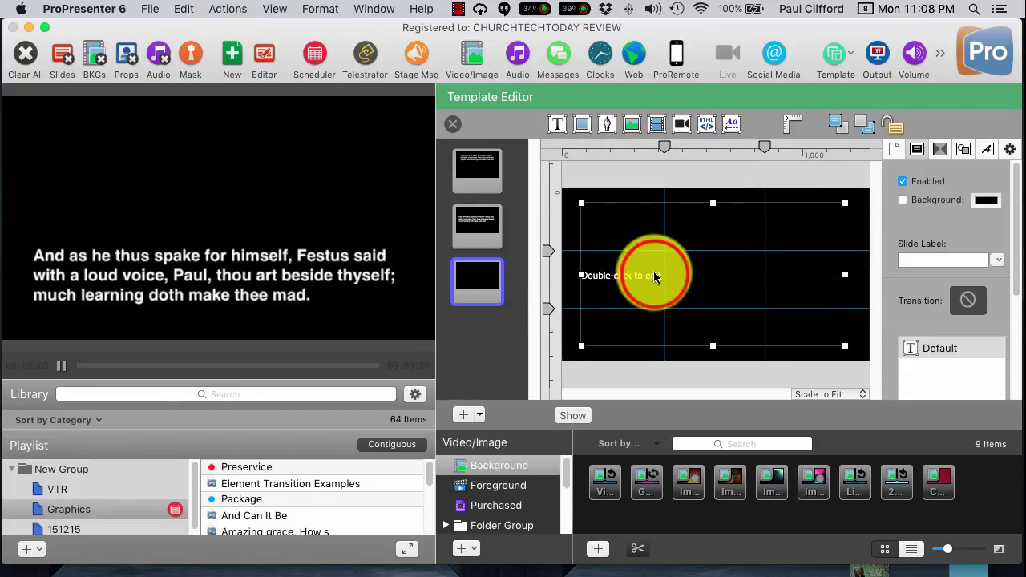
double_click(655, 275)
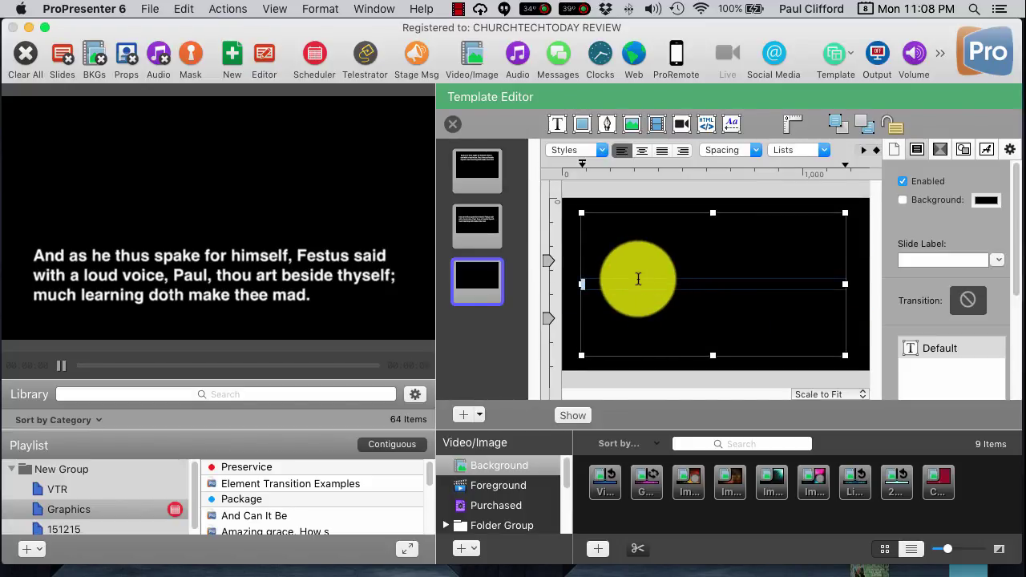
type("And as he thus spake for himself, Festus said with a loud voice, Paul, thou art beside thyself; much learning doth make thee mad.")
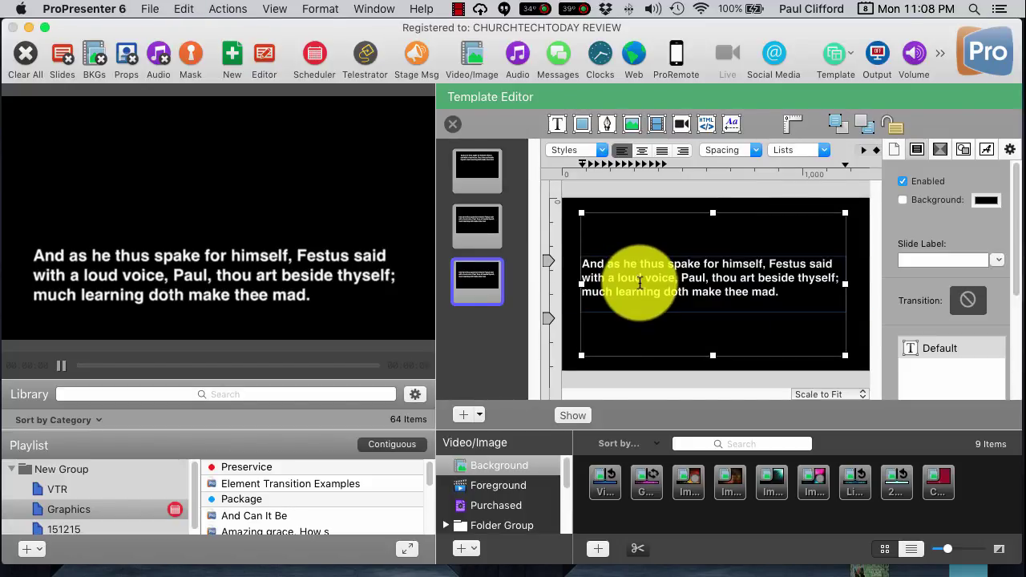
Shrink the third template slide's text box from its upper edge so the verse sits in the lower third
left_click(714, 212)
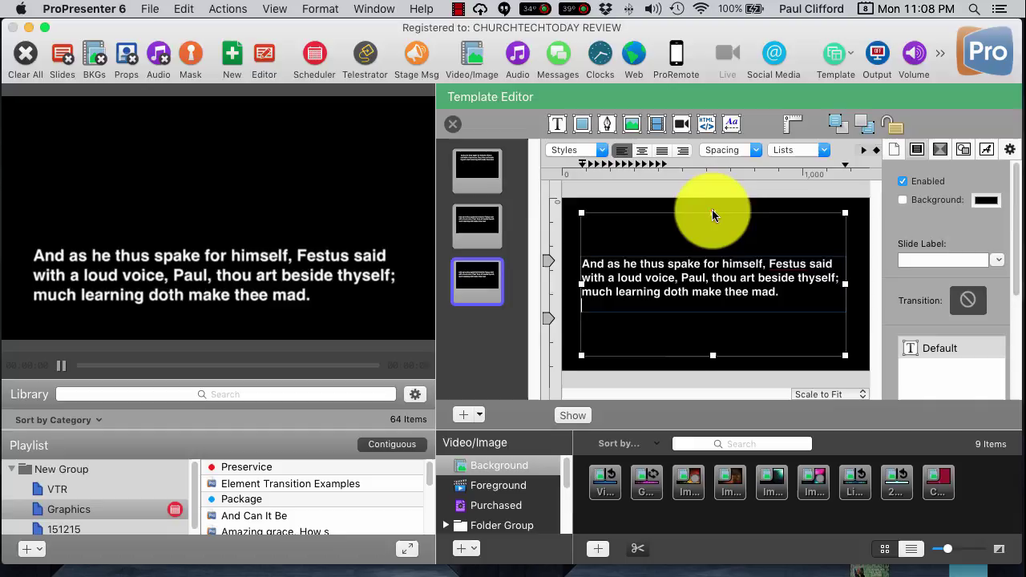
left_click(713, 206)
left_click_drag(714, 204, 714, 299)
Label the three template slides Upper third, MIddle and Lower third, from first to last, and close the template editor
left_click(474, 187)
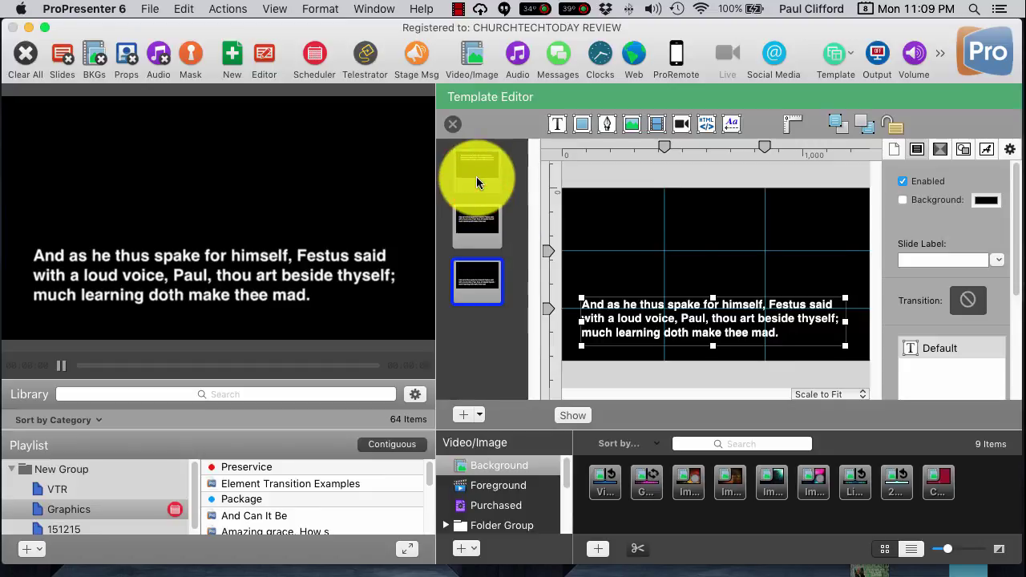
left_click(969, 256)
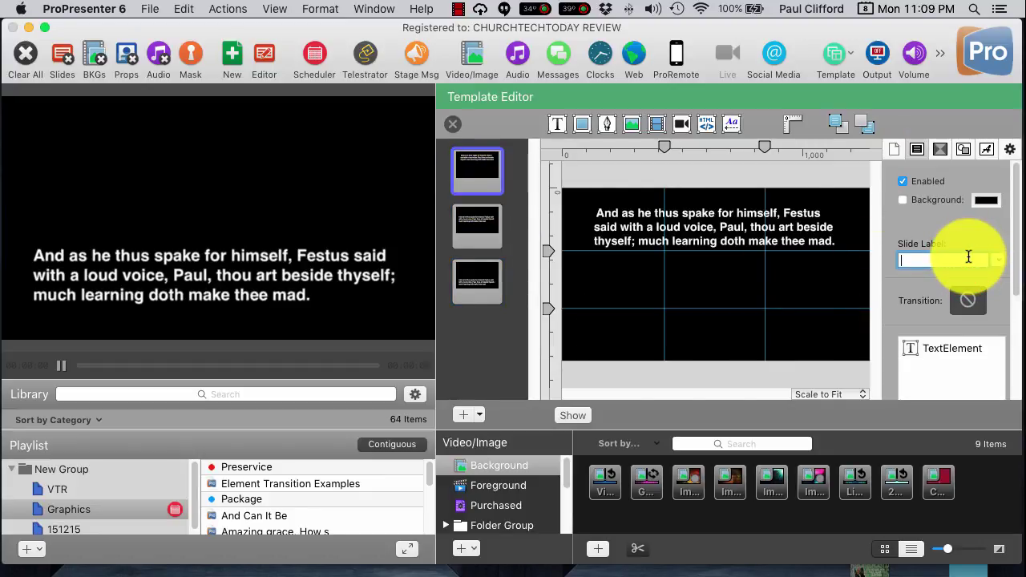
type("Upper third")
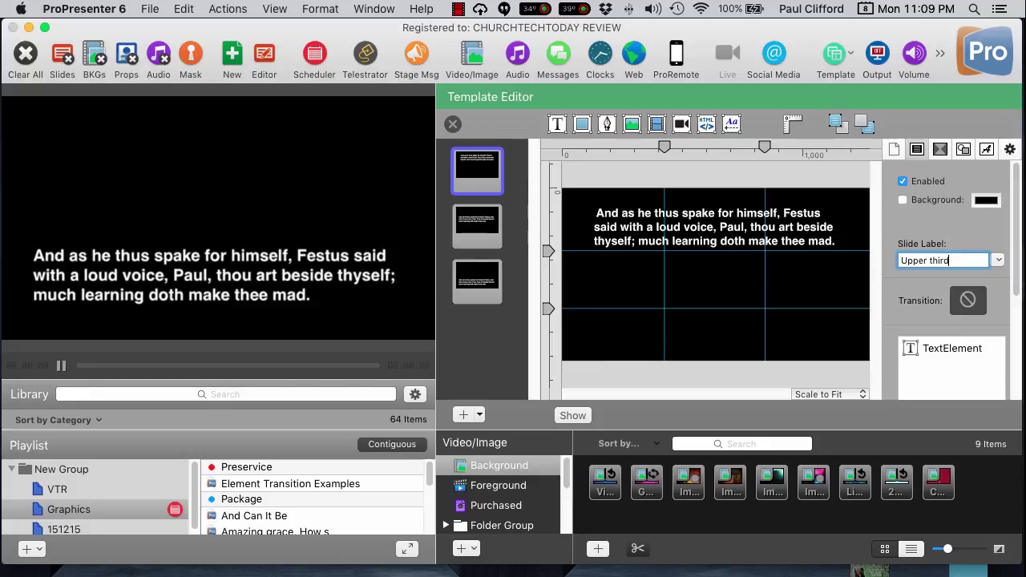
left_click(477, 226)
left_click(922, 261)
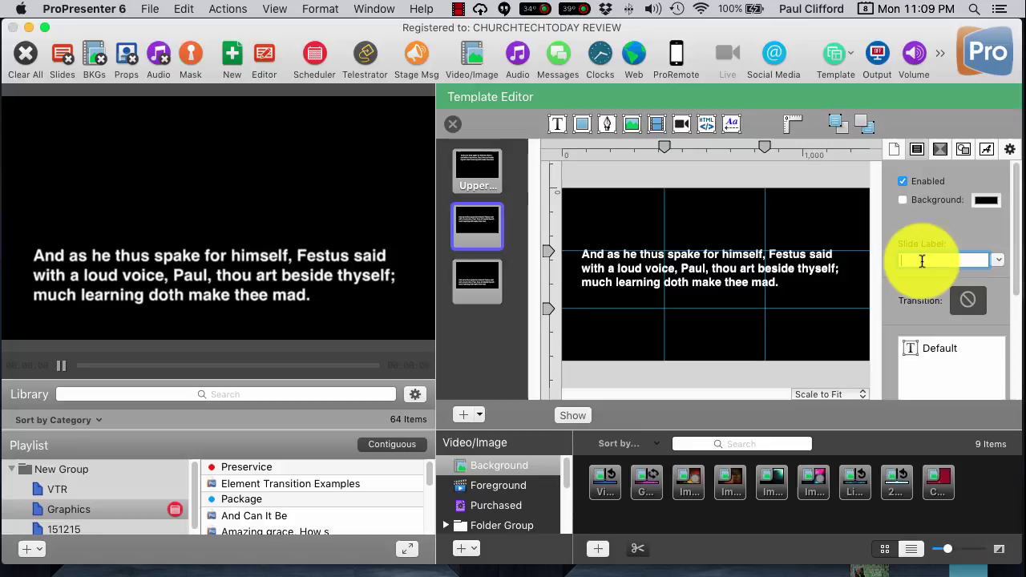
type("Middle")
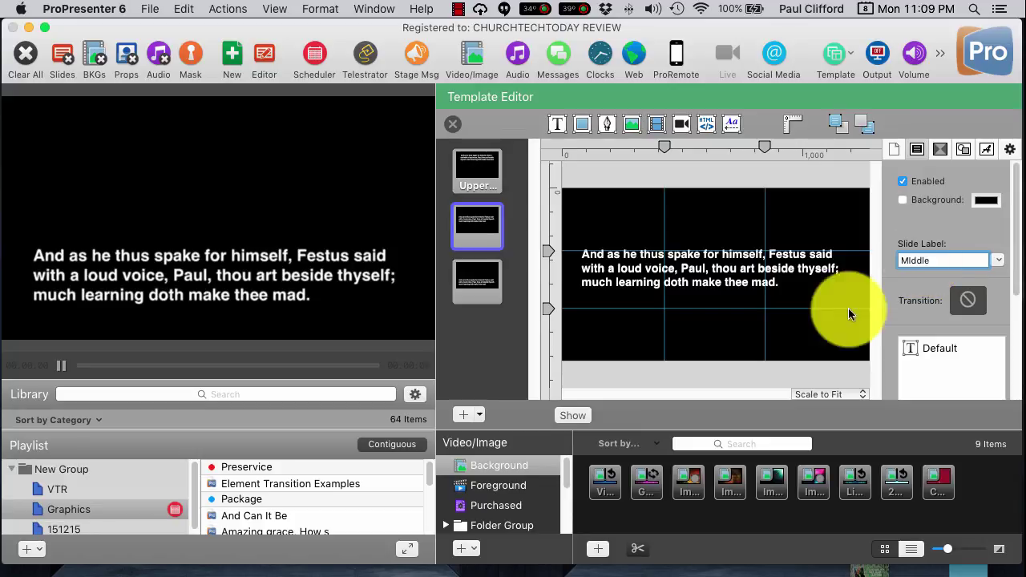
left_click(481, 277)
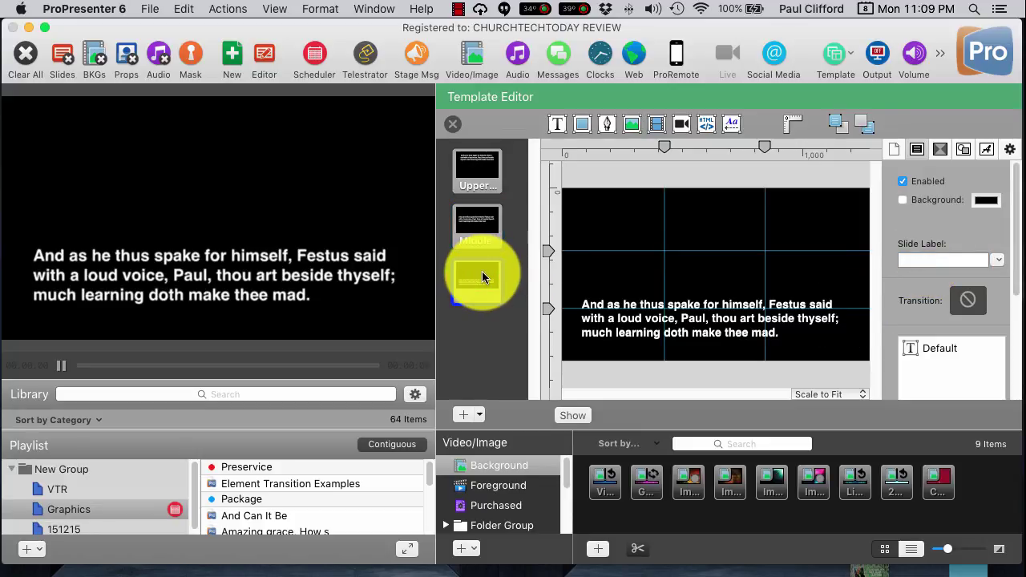
left_click(933, 263)
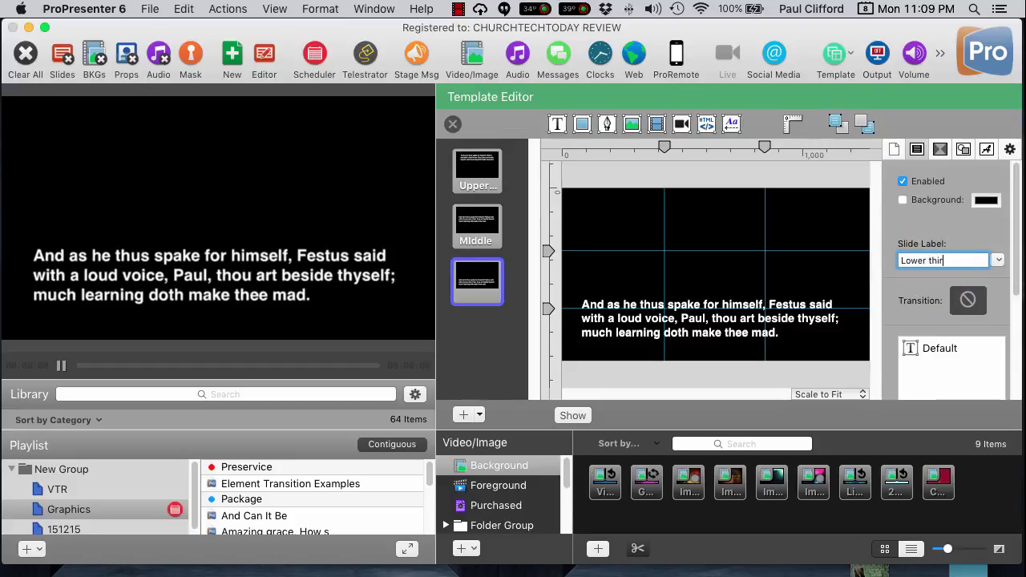
left_click(462, 232)
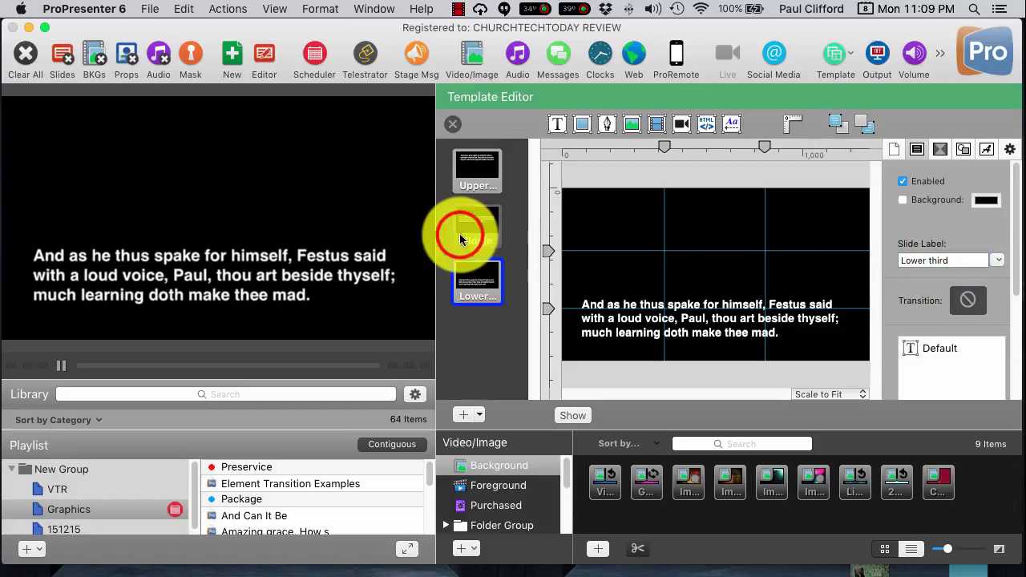
left_click(473, 178)
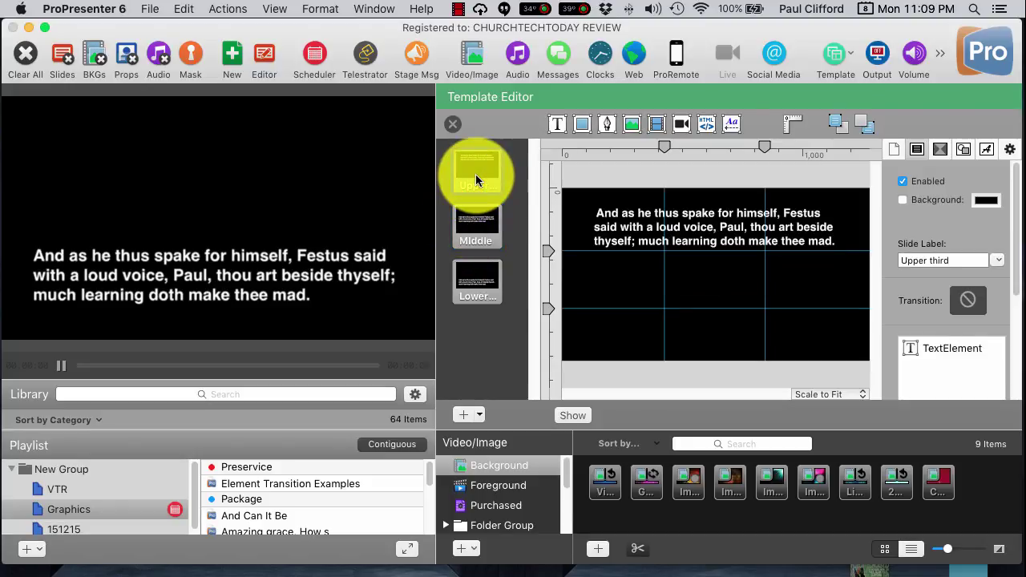
left_click(450, 129)
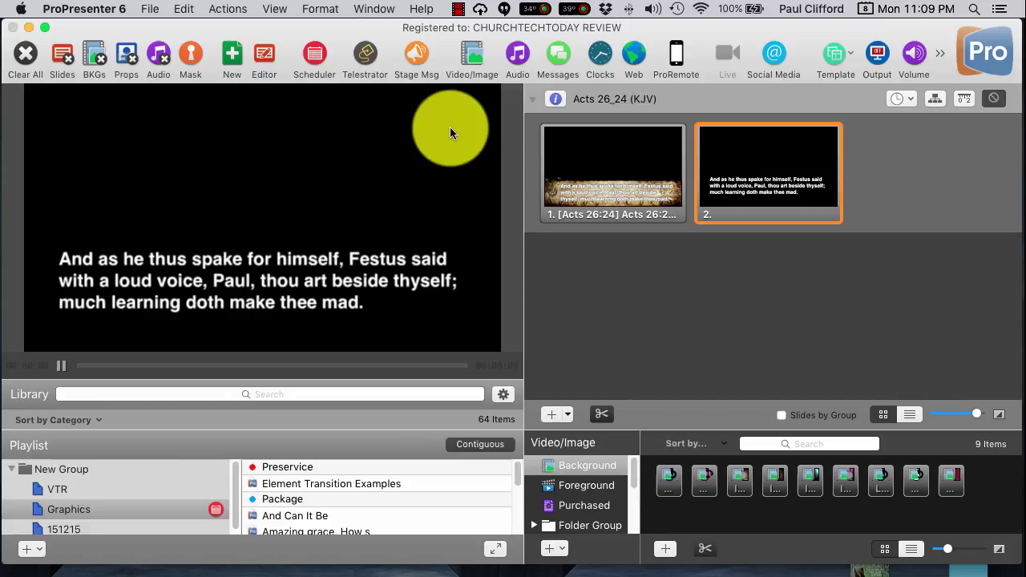
Apply the Upper third template from the fun new templates group to the whole Acts 26_24 (KJV) presentation and show its first slide
left_click(641, 179)
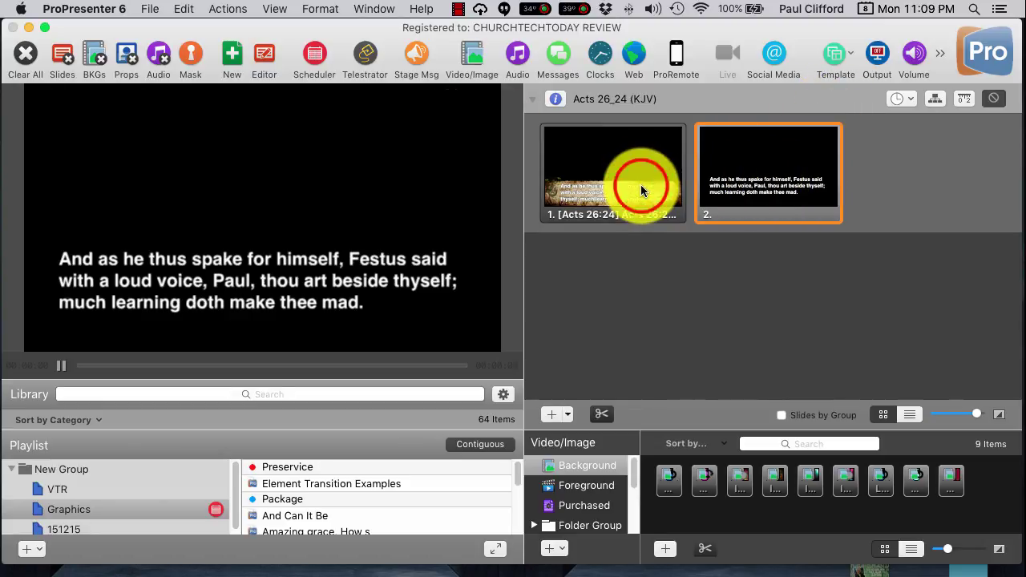
left_click(849, 58)
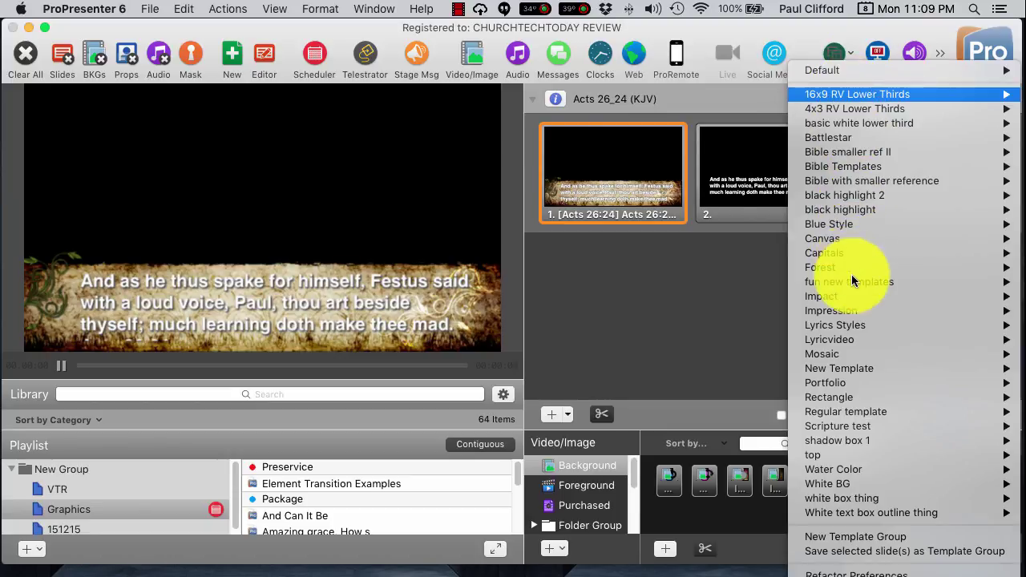
mouse_move(851, 283)
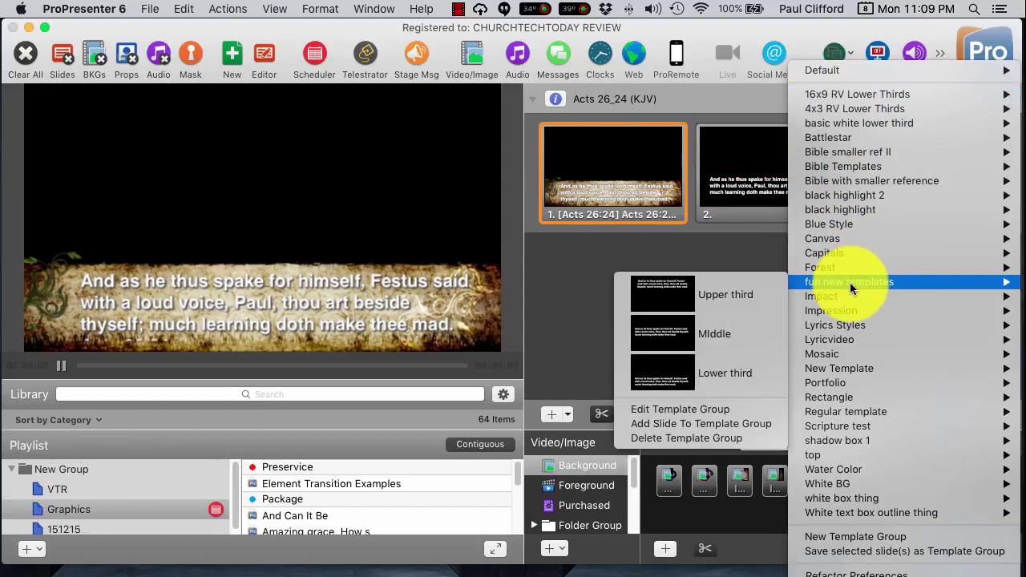
left_click(743, 296)
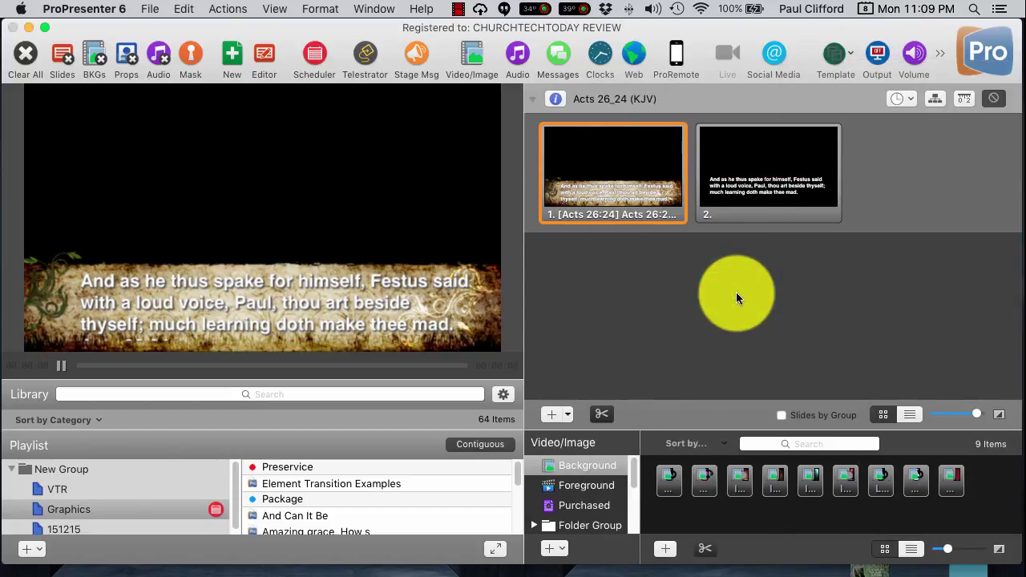
left_click(619, 178)
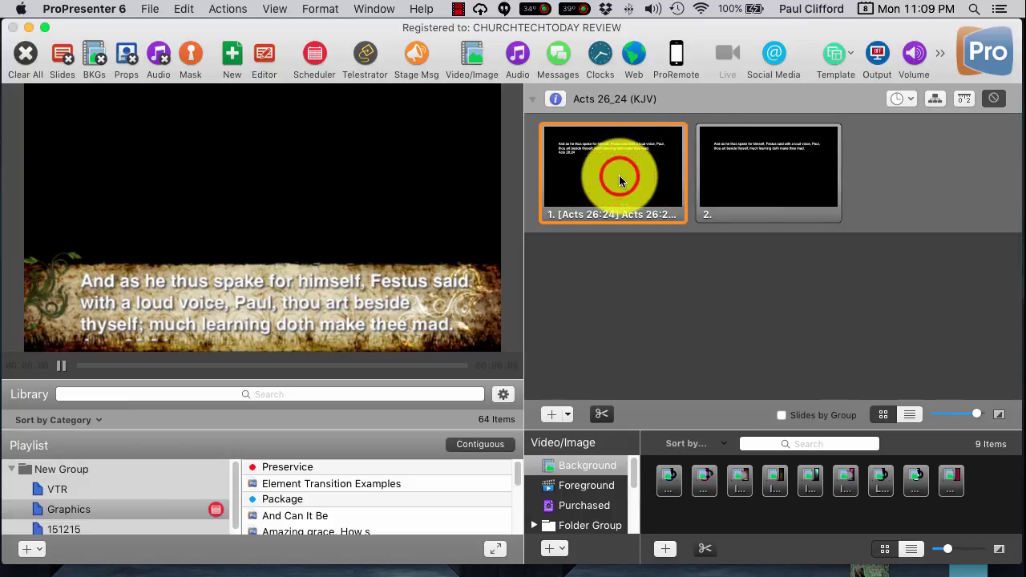
Apply the MIddle template from the fun new templates group to the first slide only and show that slide
right_click(671, 161)
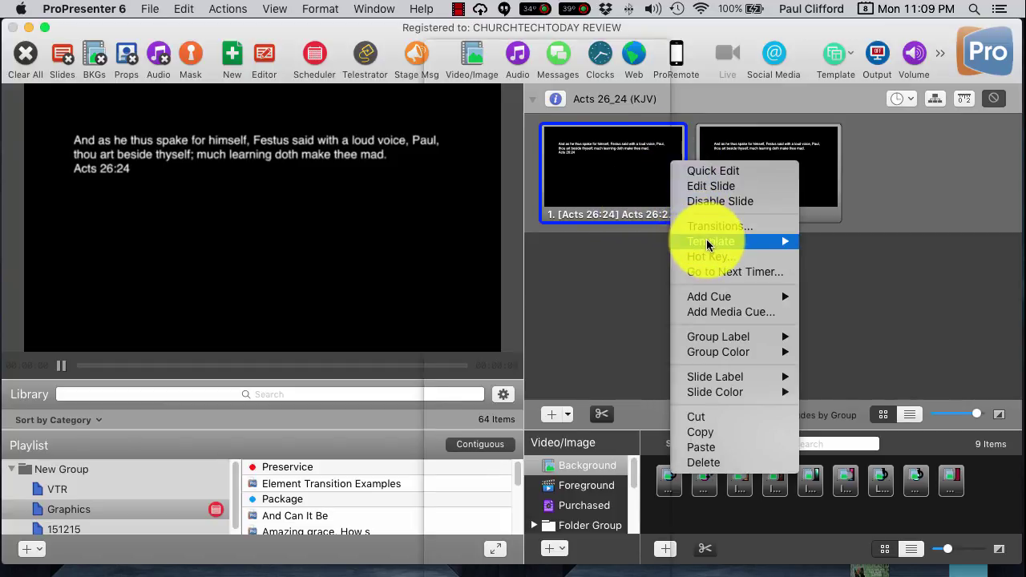
mouse_move(708, 243)
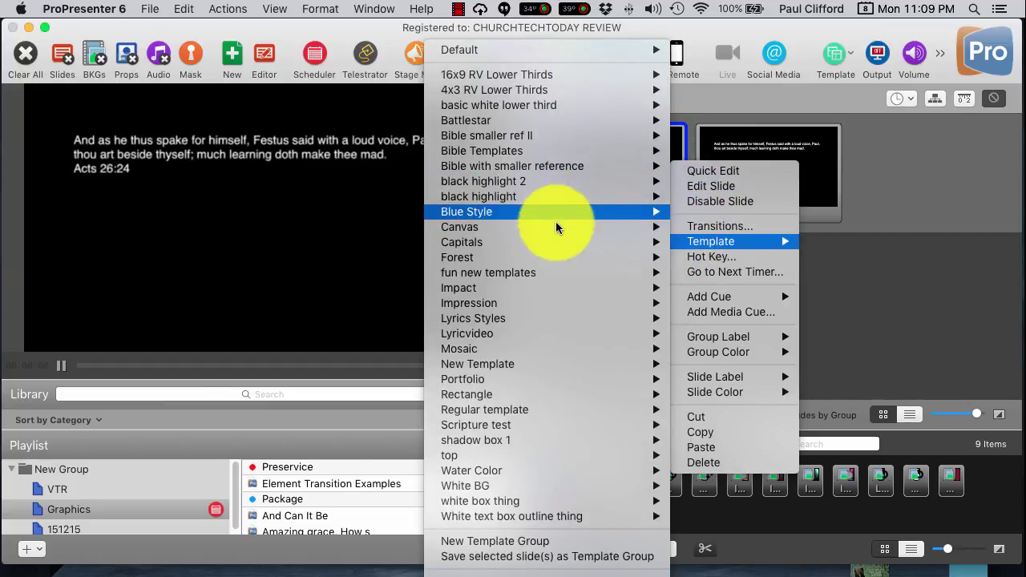
mouse_move(509, 273)
left_click(344, 321)
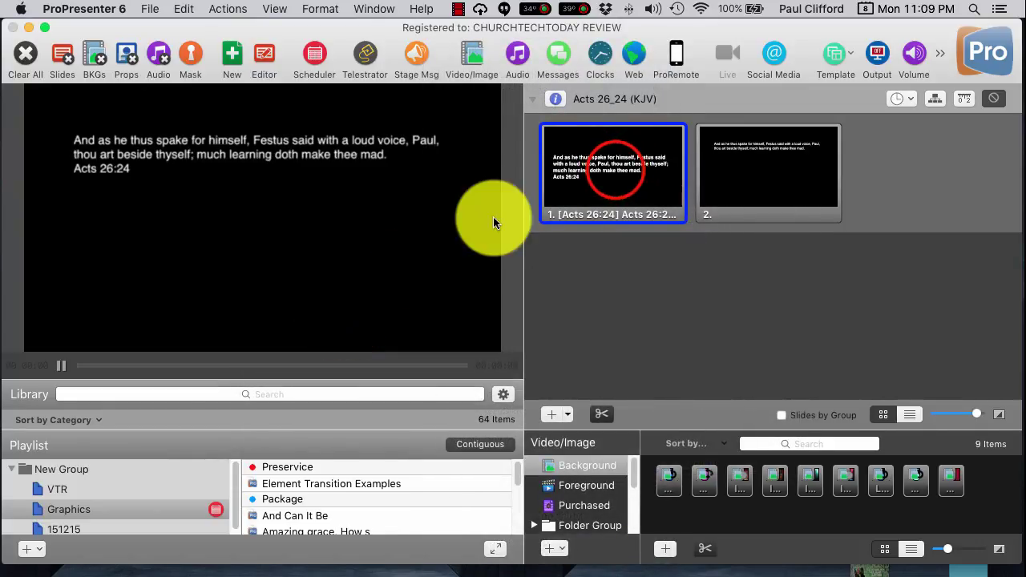
left_click(615, 168)
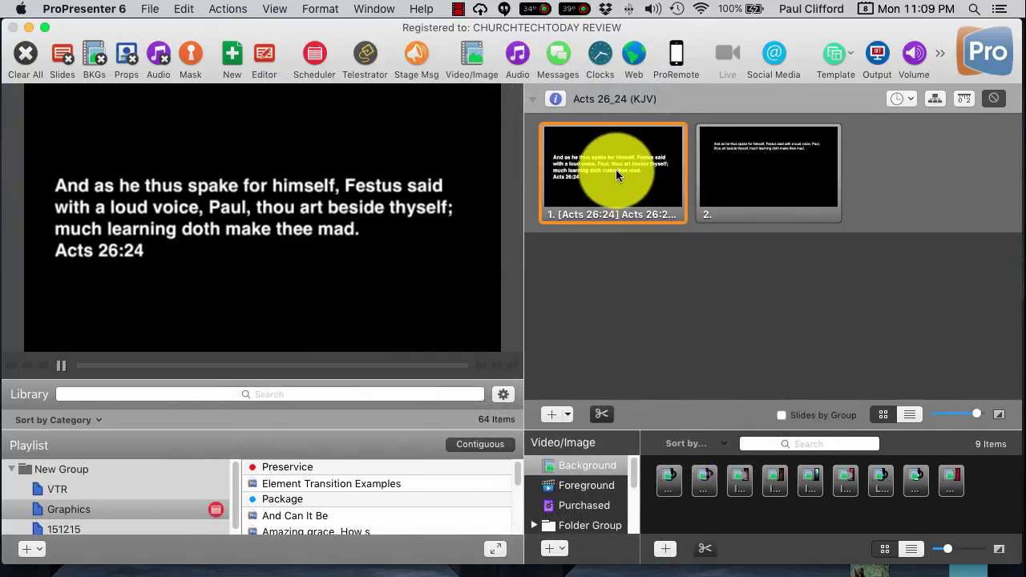
Apply the Lower third template from the fun new templates group to the first slide only and show it on the output
right_click(762, 168)
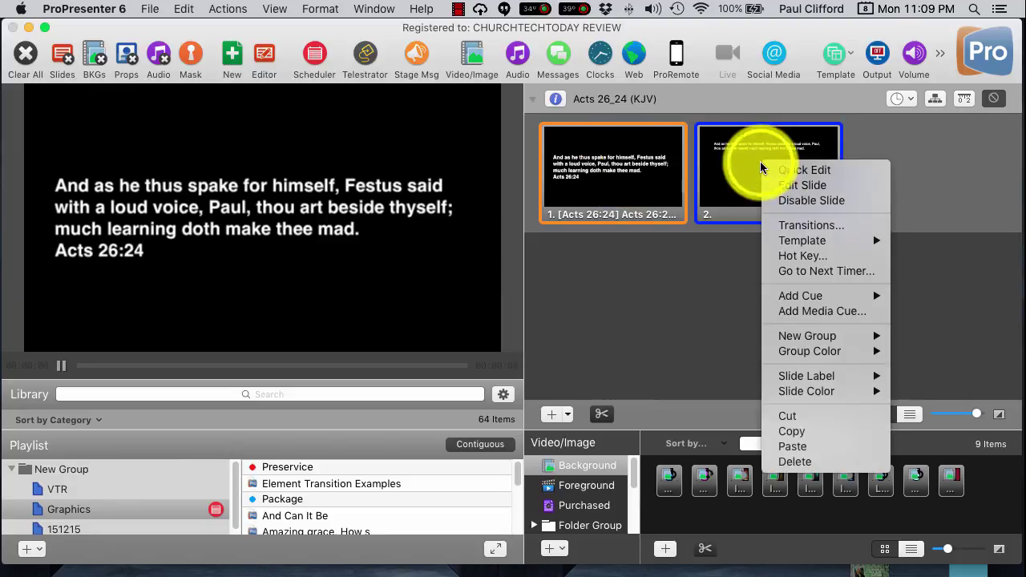
left_click(615, 237)
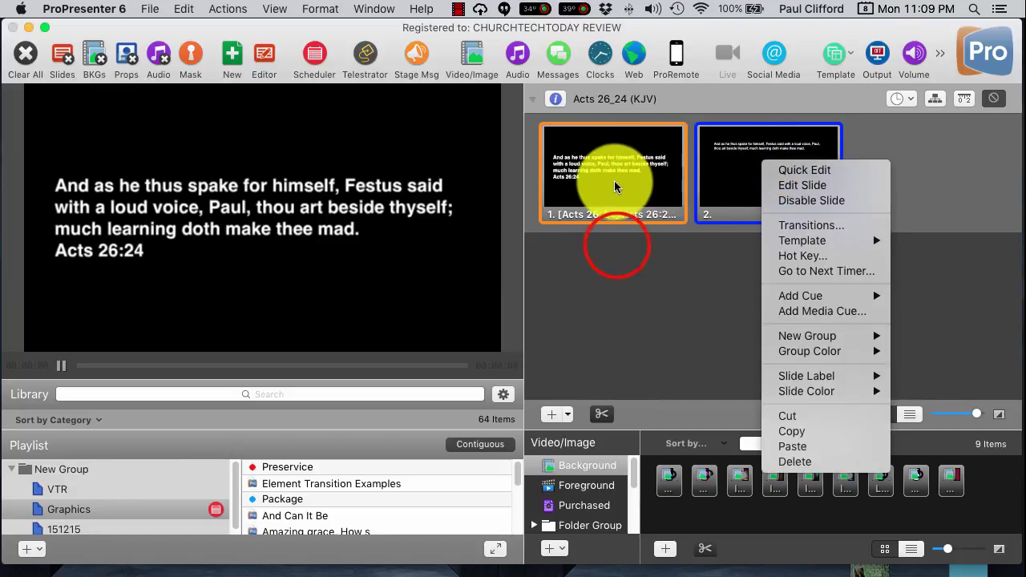
right_click(618, 187)
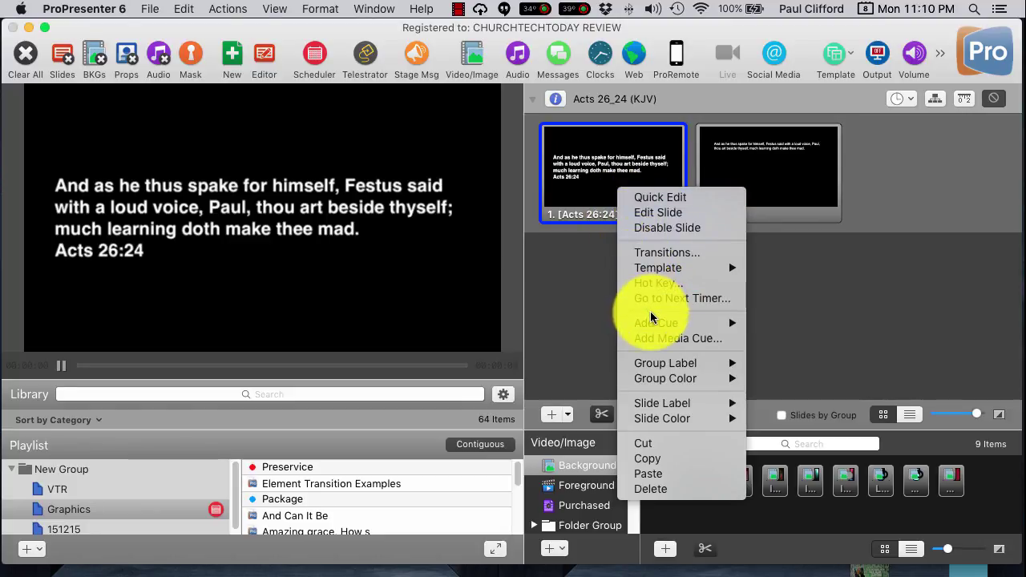
mouse_move(651, 276)
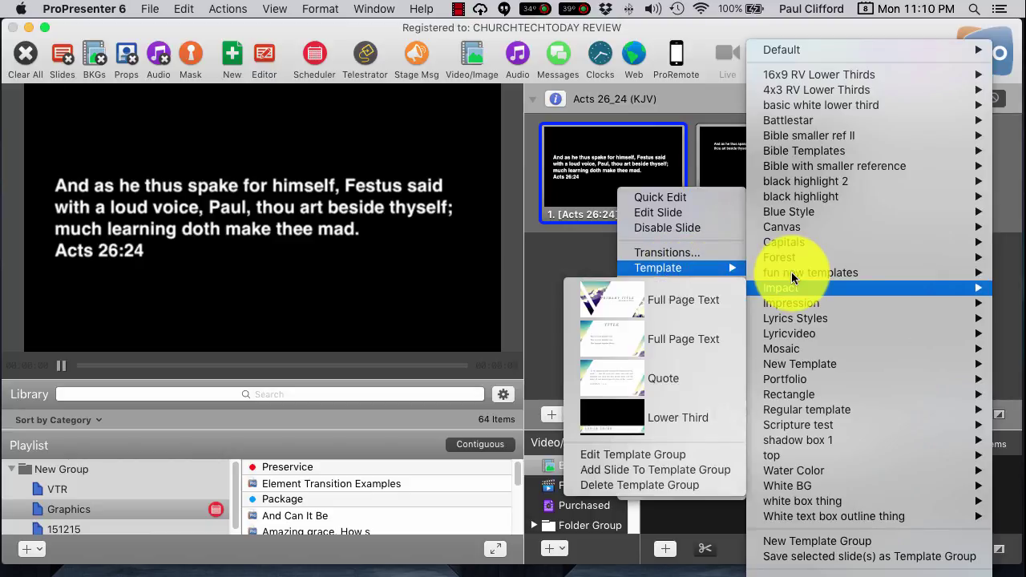
mouse_move(791, 272)
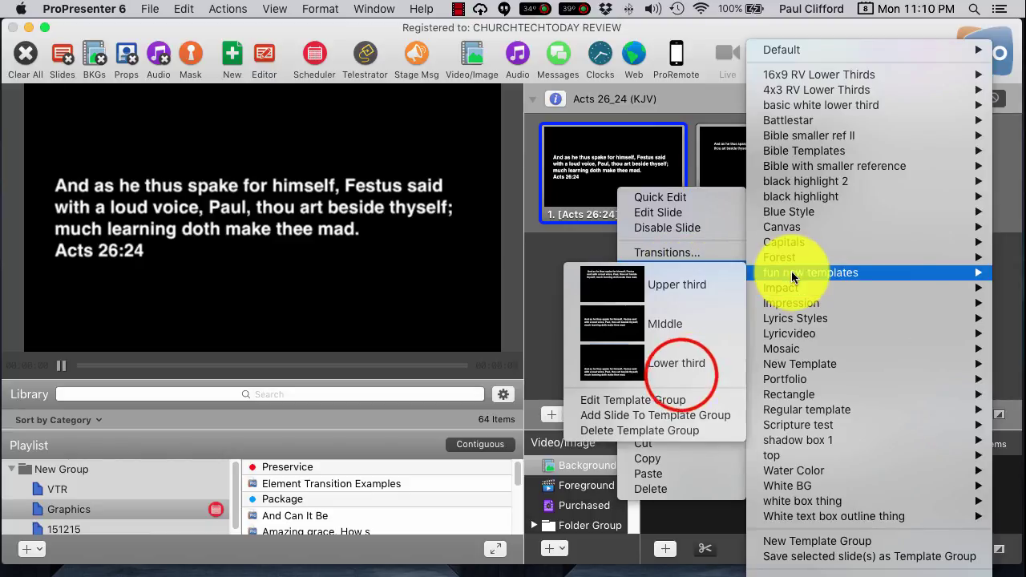
left_click(681, 373)
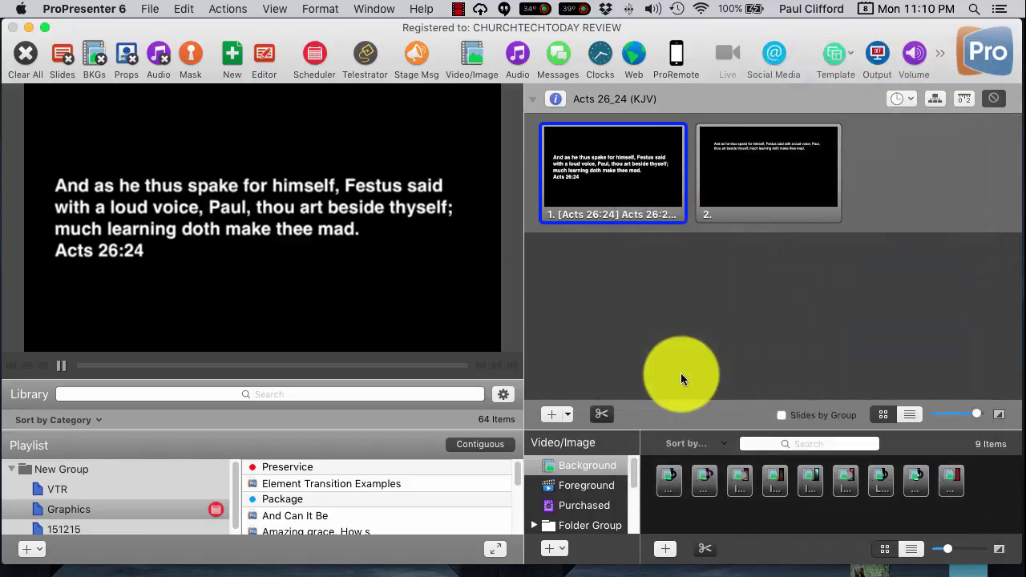
left_click(607, 195)
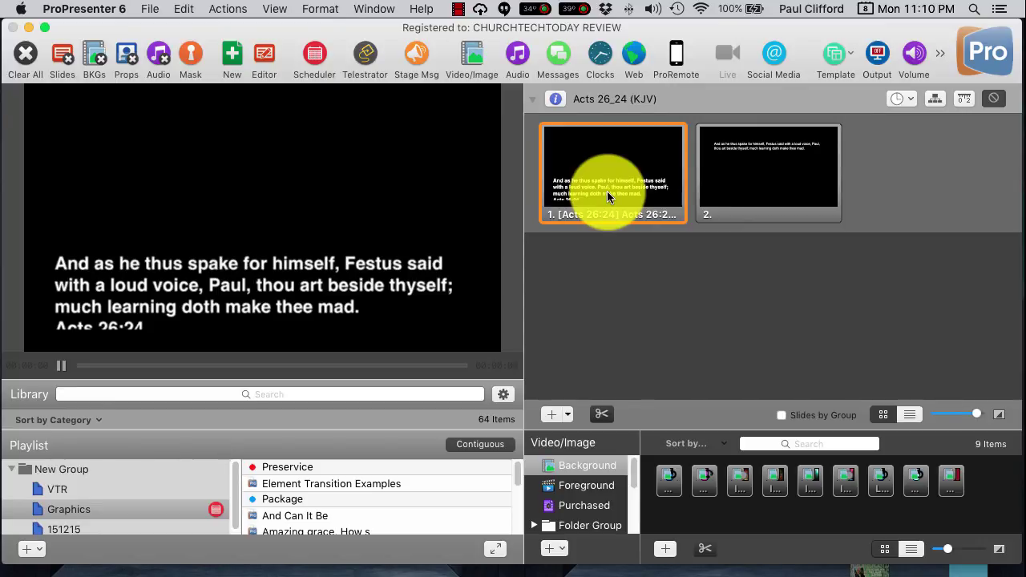
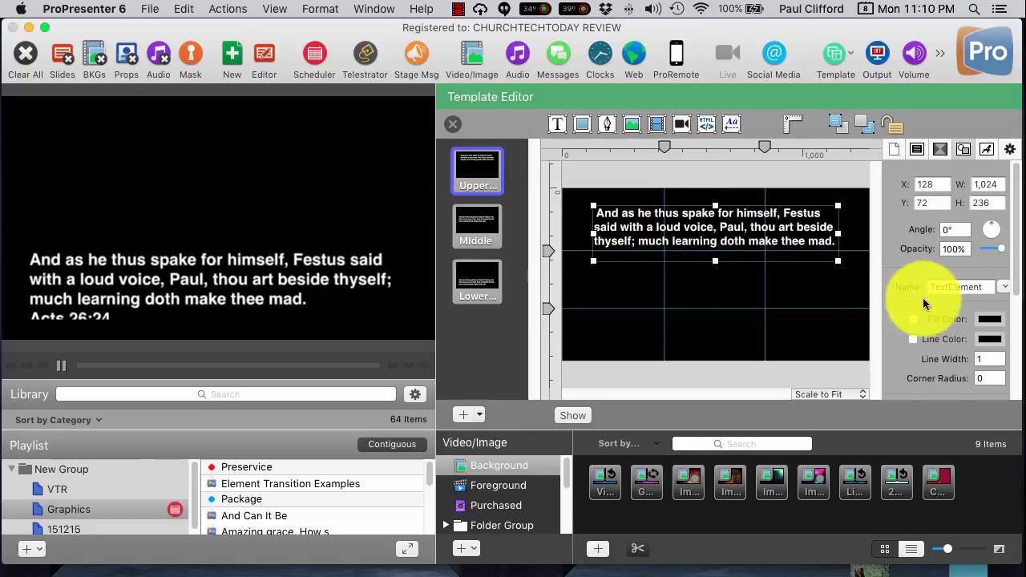
Examine the preset names offered for the Upper third slide's text element without choosing one, and close the template editor
left_click(1007, 287)
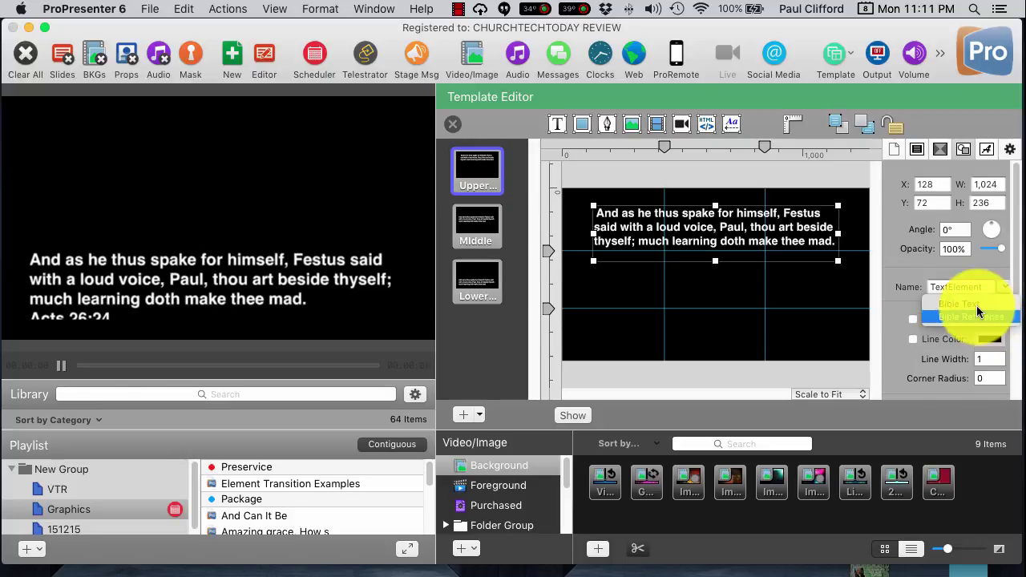
left_click(921, 262)
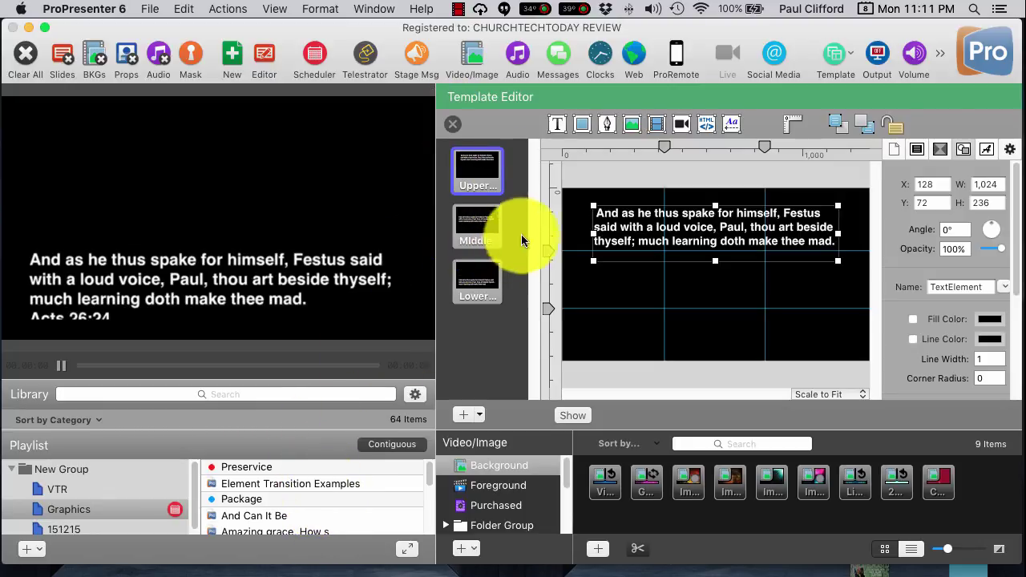
left_click(454, 124)
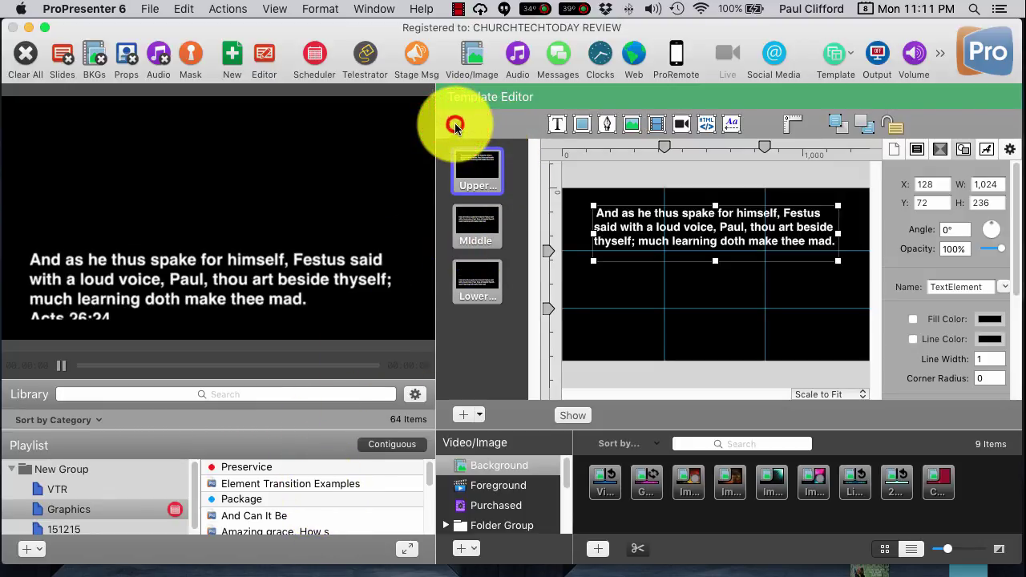